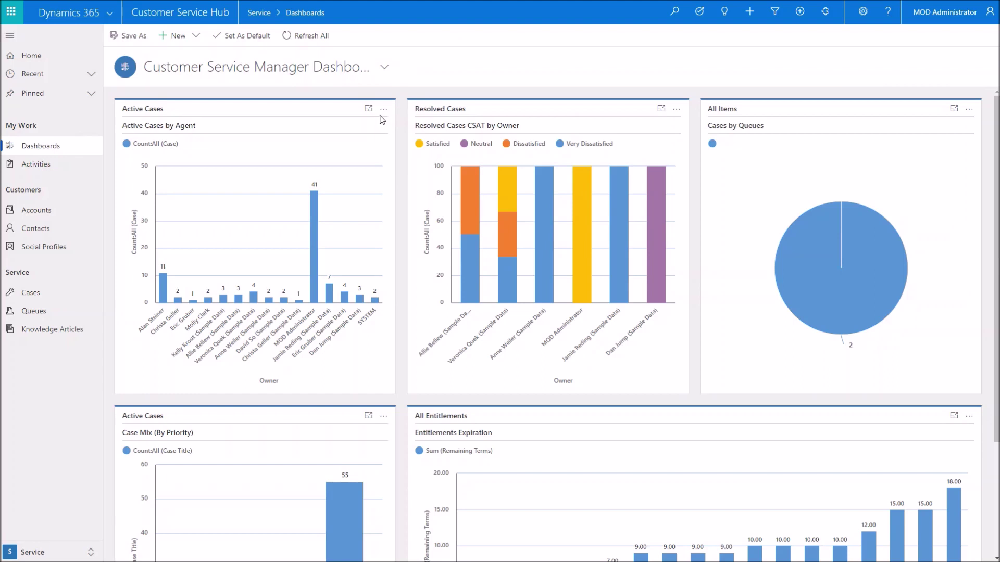
# Step: Browse the available dashboards and return to the Customer Service Manager Dashboard
pyautogui.click(384, 67)
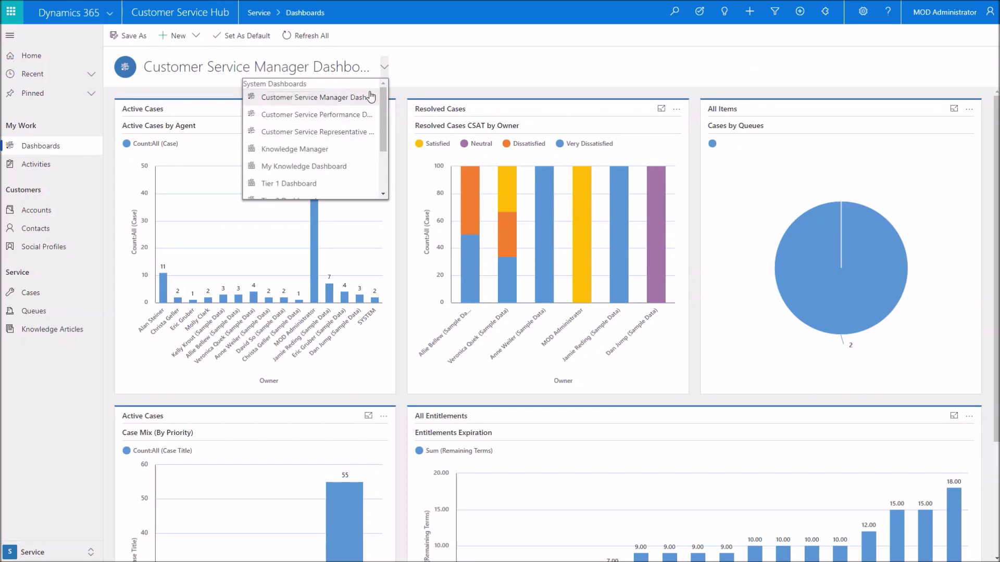
pyautogui.moveTo(383, 103); pyautogui.dragTo(385, 161)
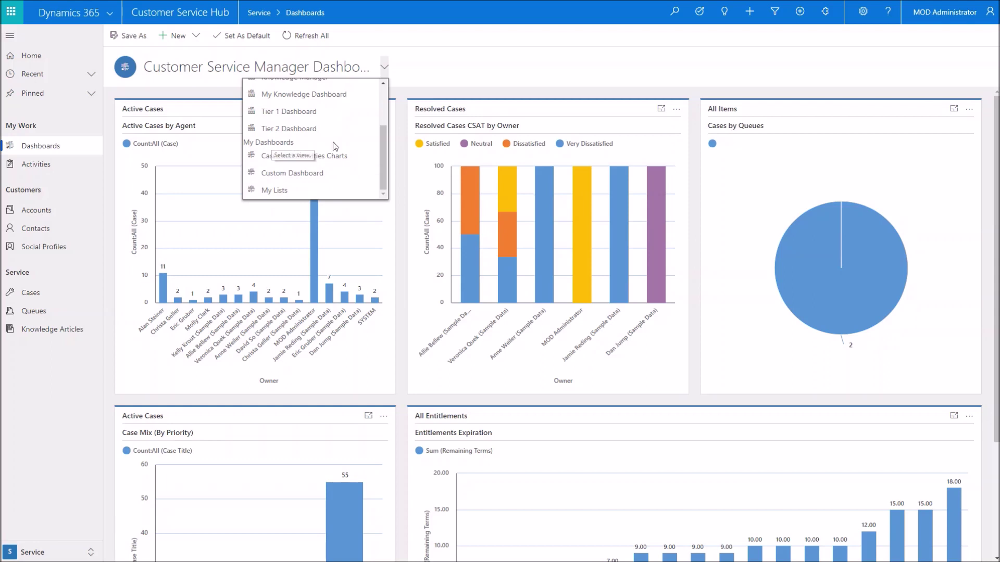
pyautogui.scroll(5, 313, 101)
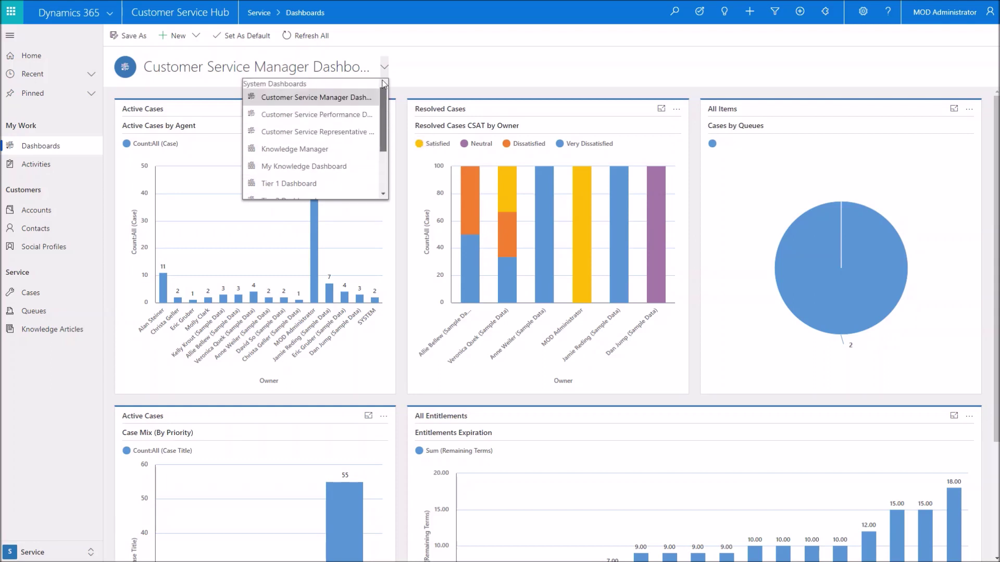
pyautogui.click(295, 102)
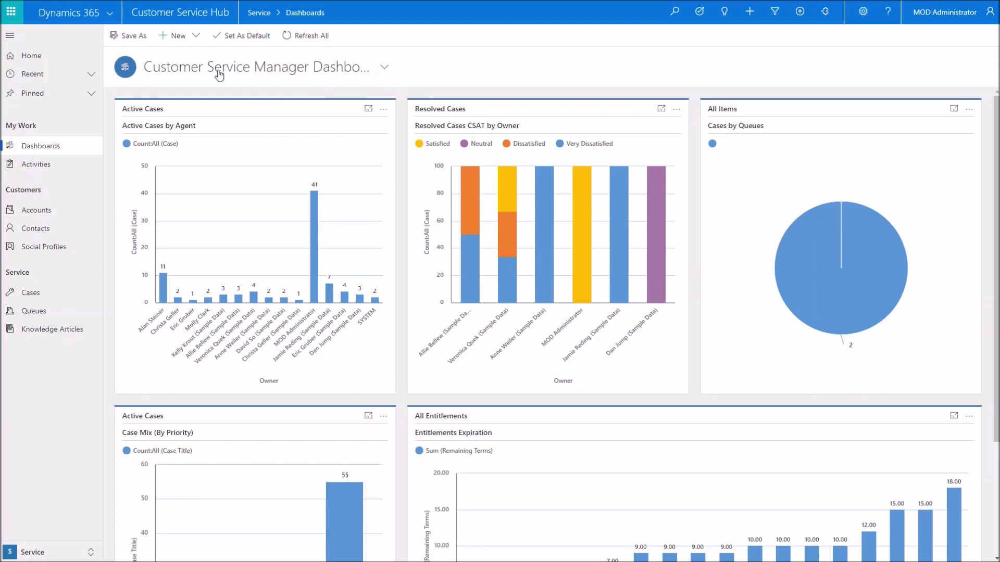
# Step: Create a new Dynamics 365 dashboard with the 3-Column Multi-Focused layout
pyautogui.click(191, 41)
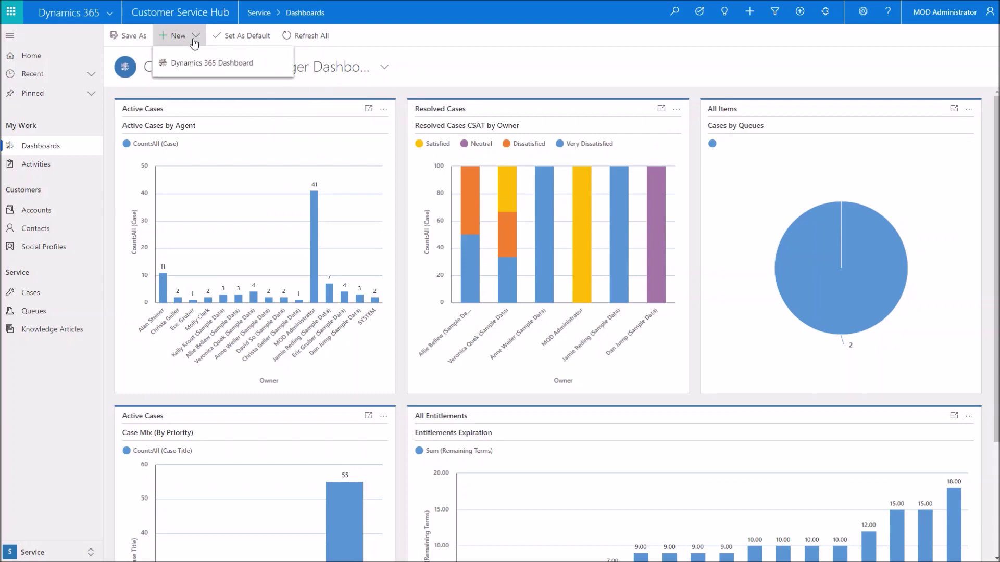
pyautogui.click(203, 67)
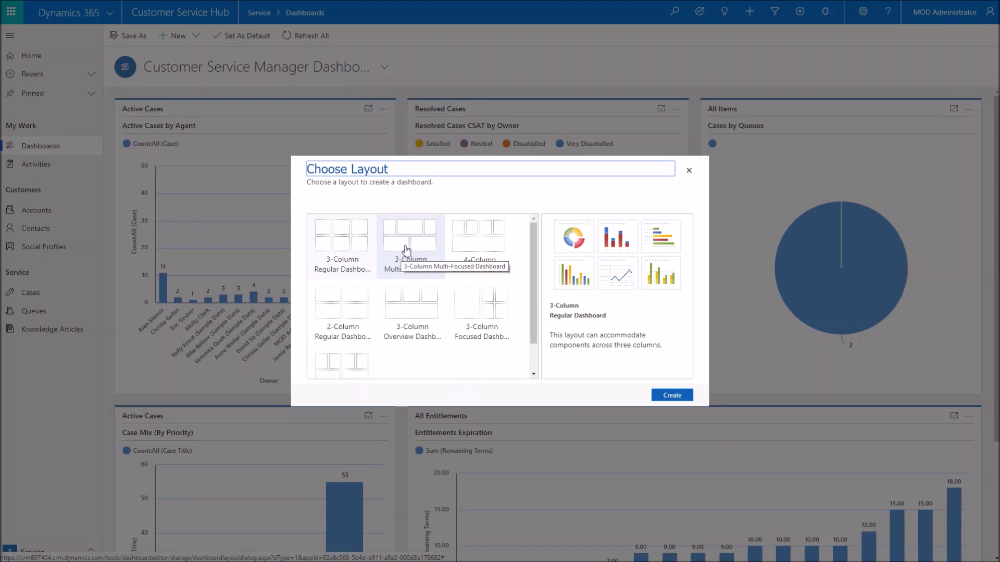
pyautogui.click(406, 249)
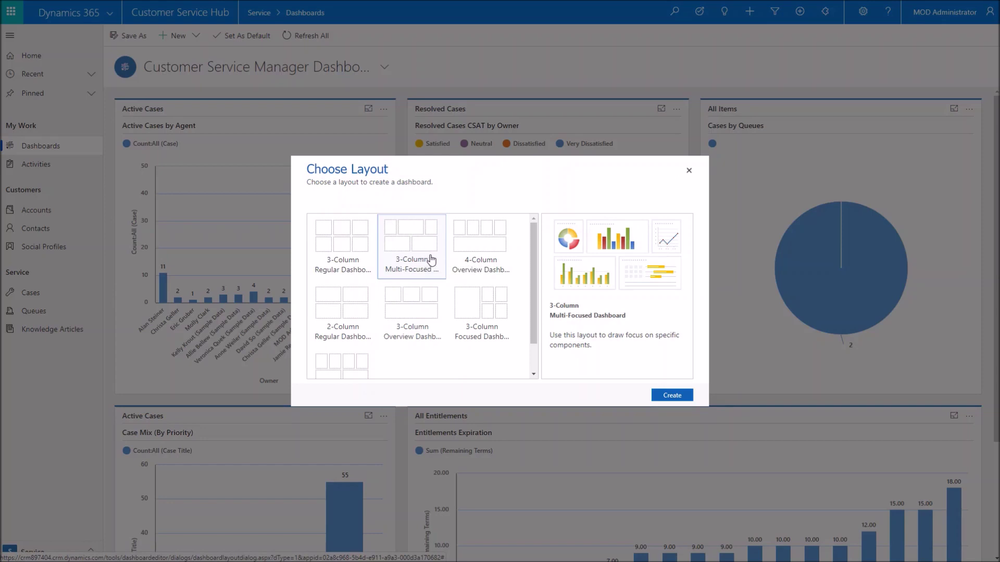
pyautogui.click(663, 396)
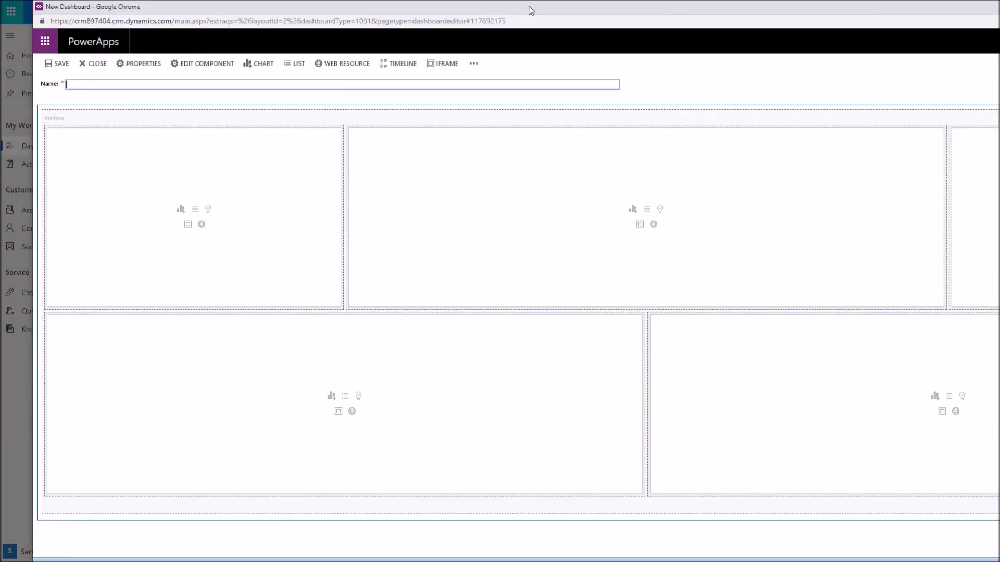
# Step: Maximize the editor, name the dashboard Jesse's Dashboard, and insert a chart in the first panel
pyautogui.doubleClick(825, 9)
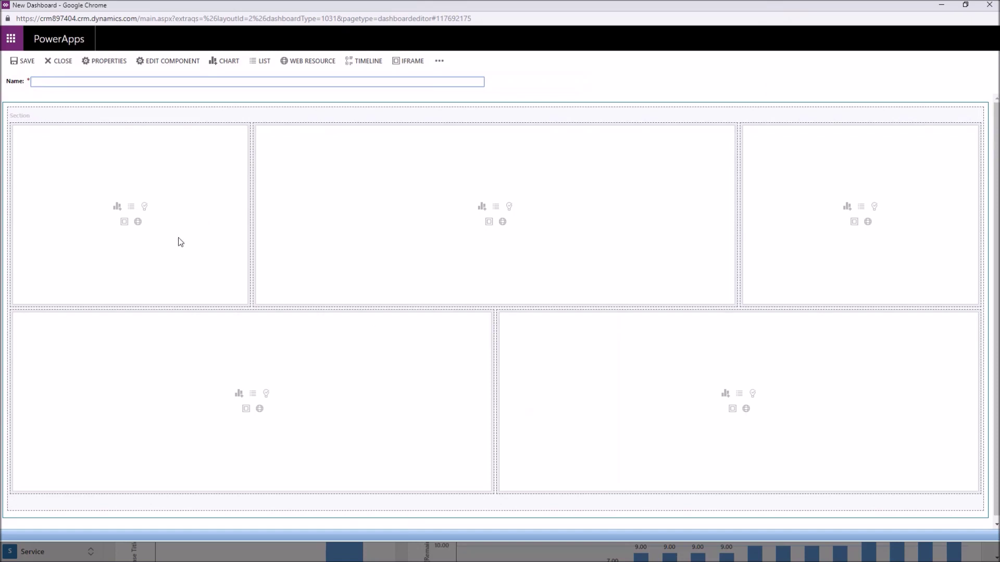
pyautogui.click(73, 81)
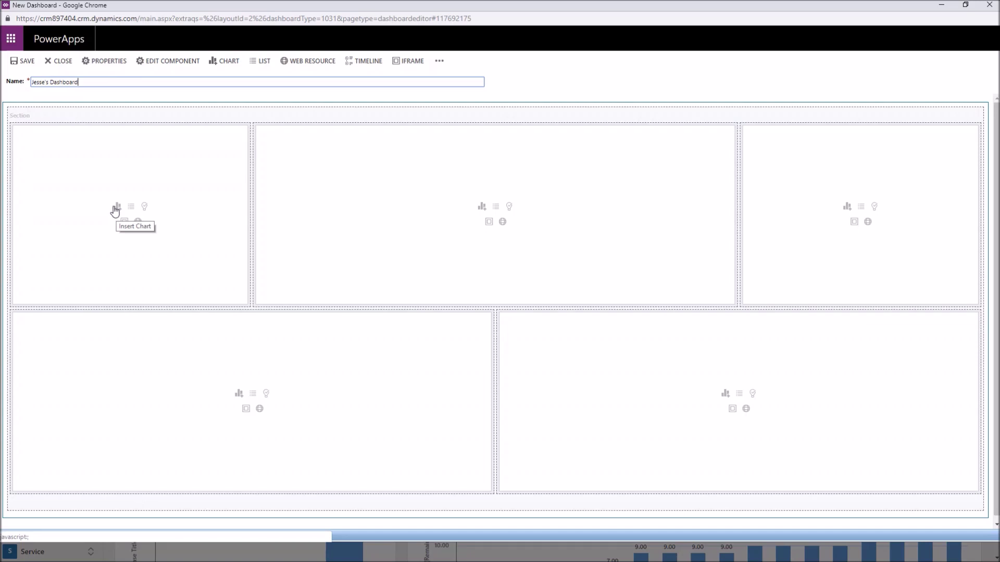
pyautogui.click(117, 208)
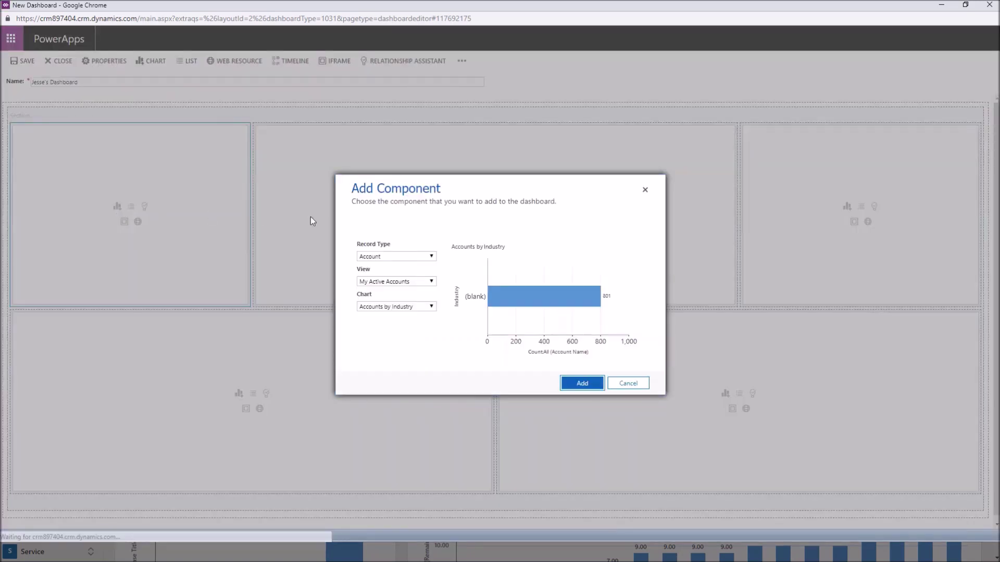
# Step: Add the Case chart Cases By Status, using the Active Cases view, to the first panel
pyautogui.click(434, 257)
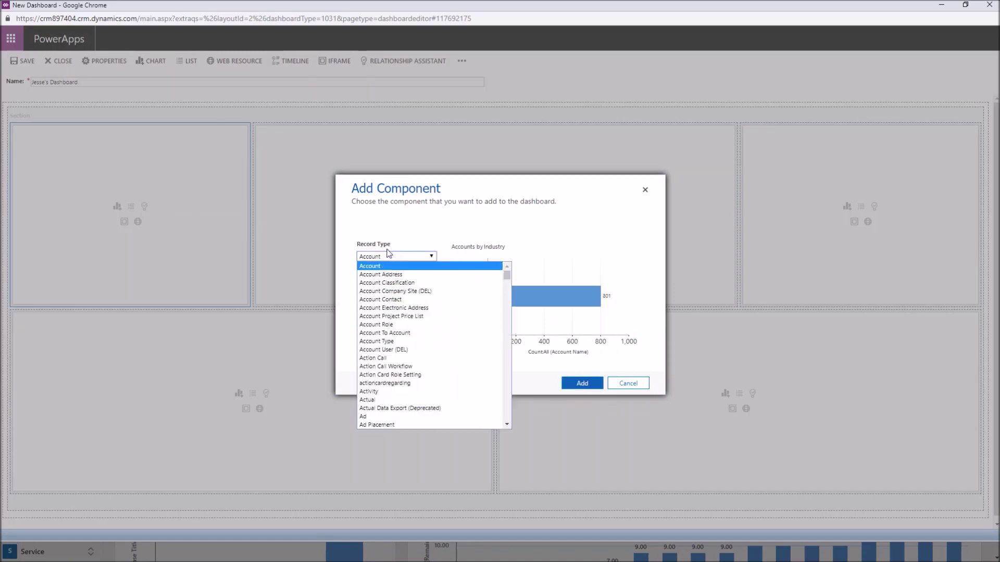
pyautogui.scroll(-5, 417, 338)
pyautogui.scroll(-15, 417, 340)
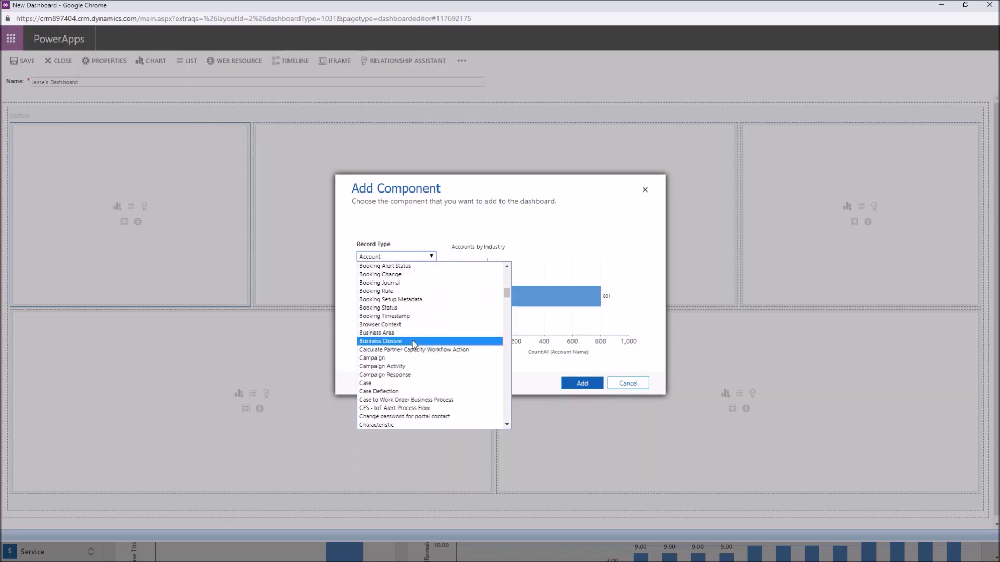
pyautogui.scroll(8, 411, 344)
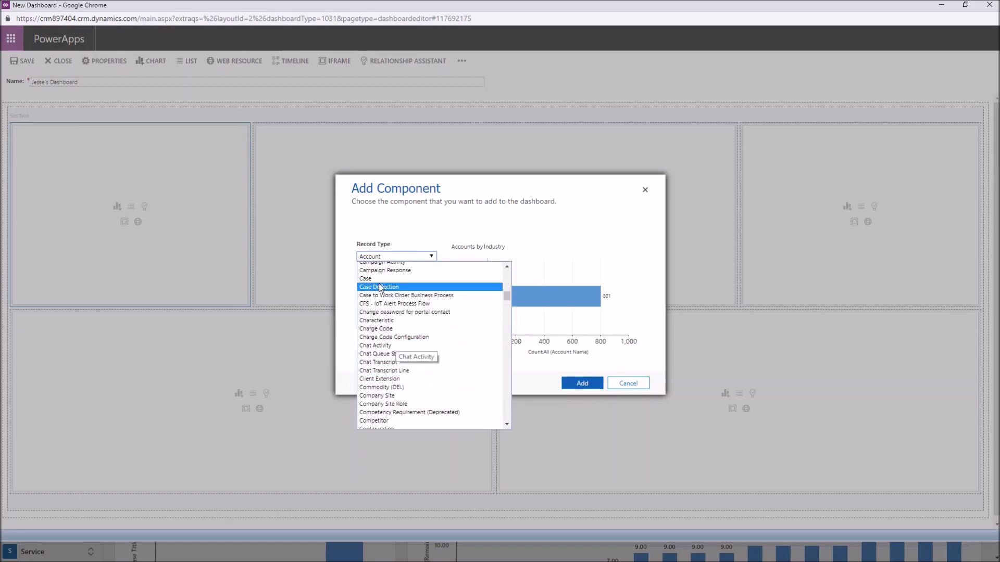
pyautogui.click(402, 279)
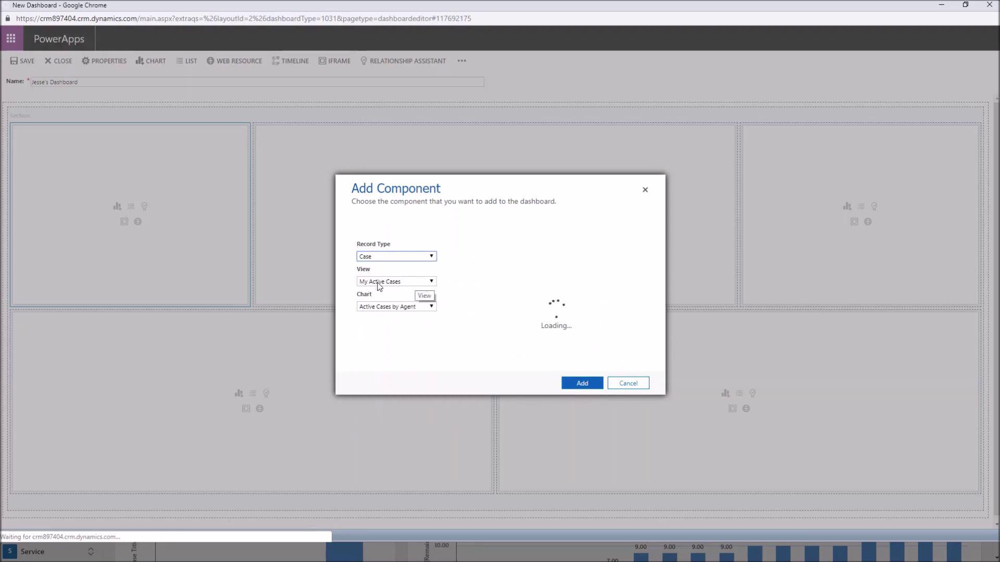
pyautogui.click(430, 281)
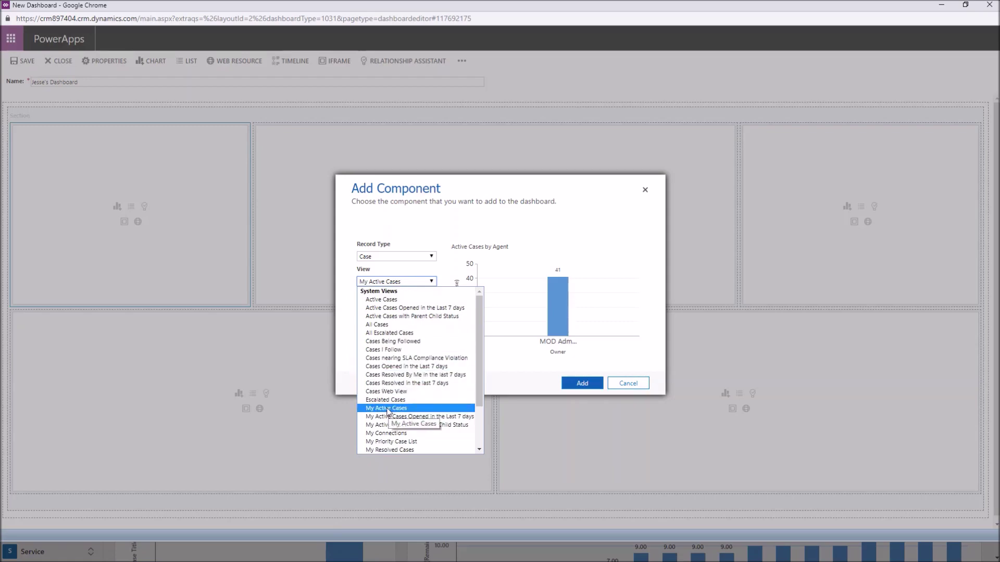
pyautogui.click(387, 300)
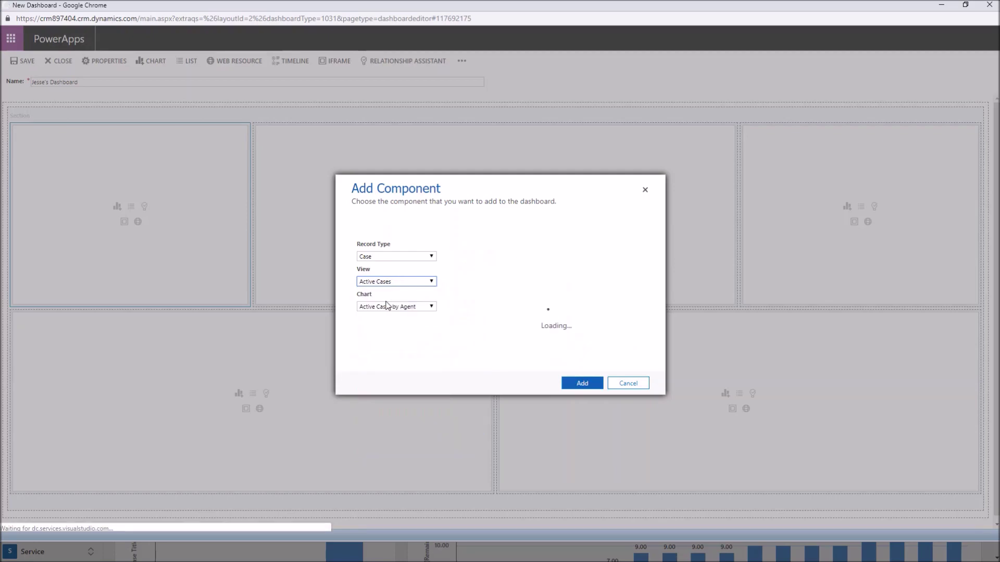
pyautogui.click(432, 307)
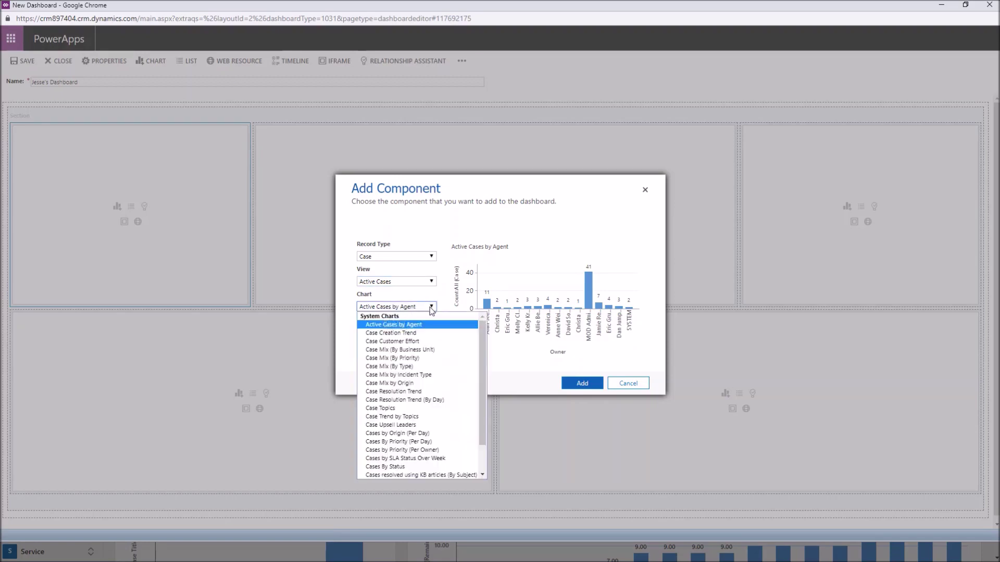
pyautogui.click(407, 466)
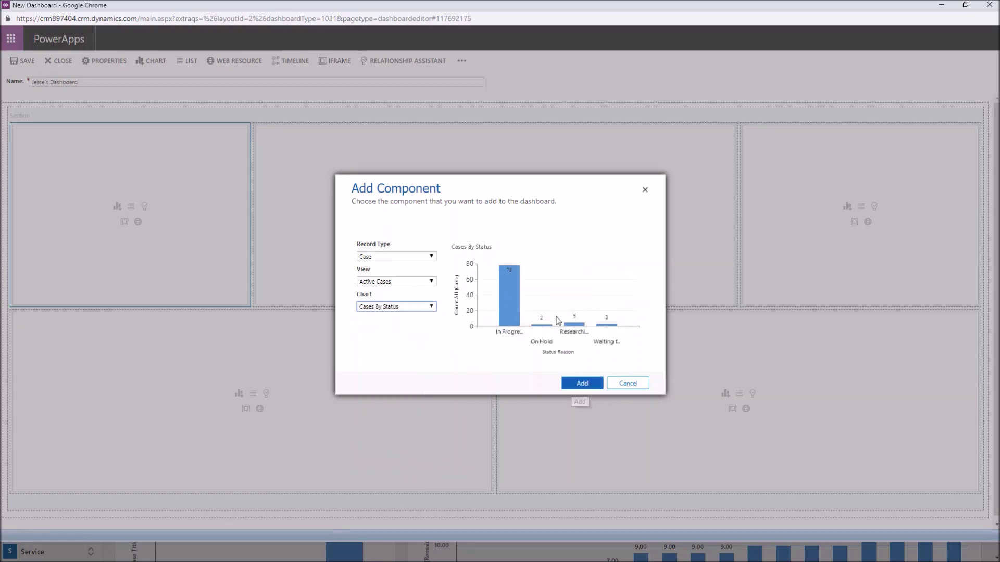
pyautogui.click(577, 384)
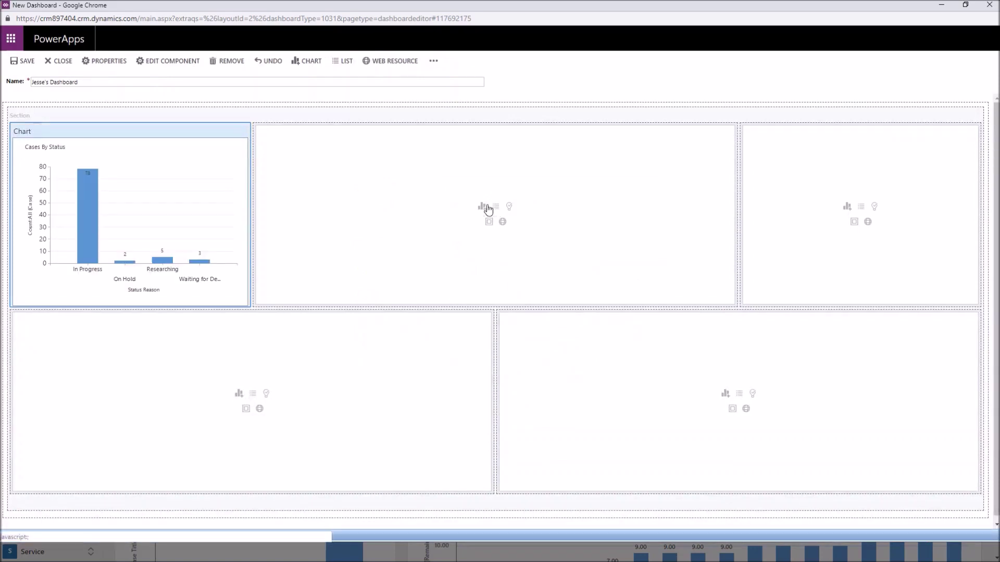
pyautogui.click(484, 169)
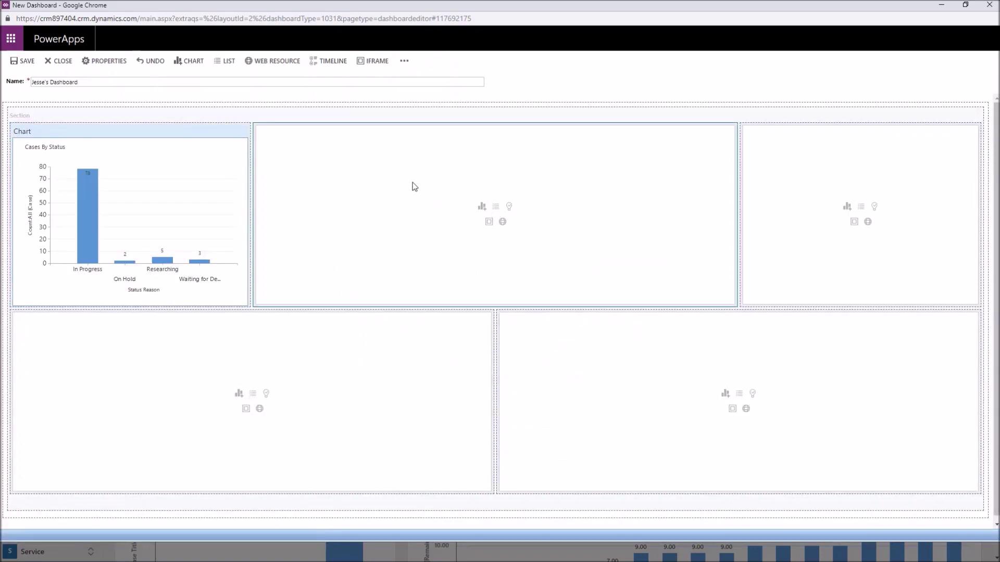
pyautogui.click(408, 64)
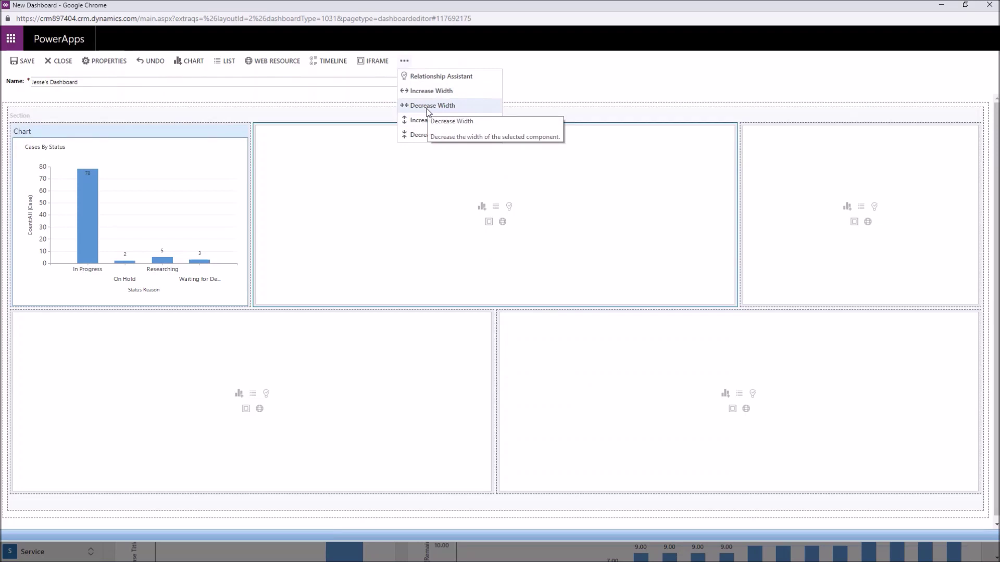
pyautogui.click(428, 110)
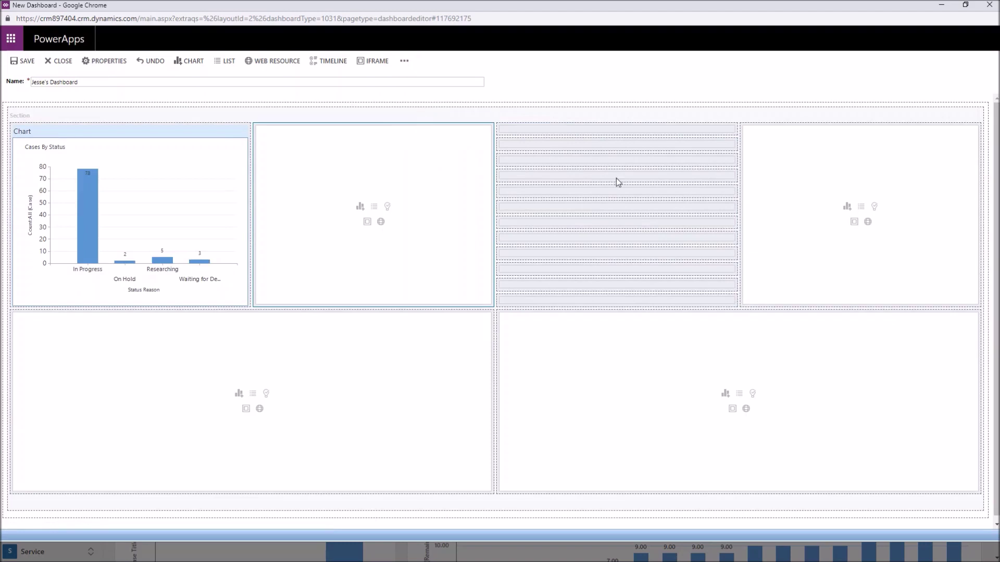
pyautogui.click(404, 61)
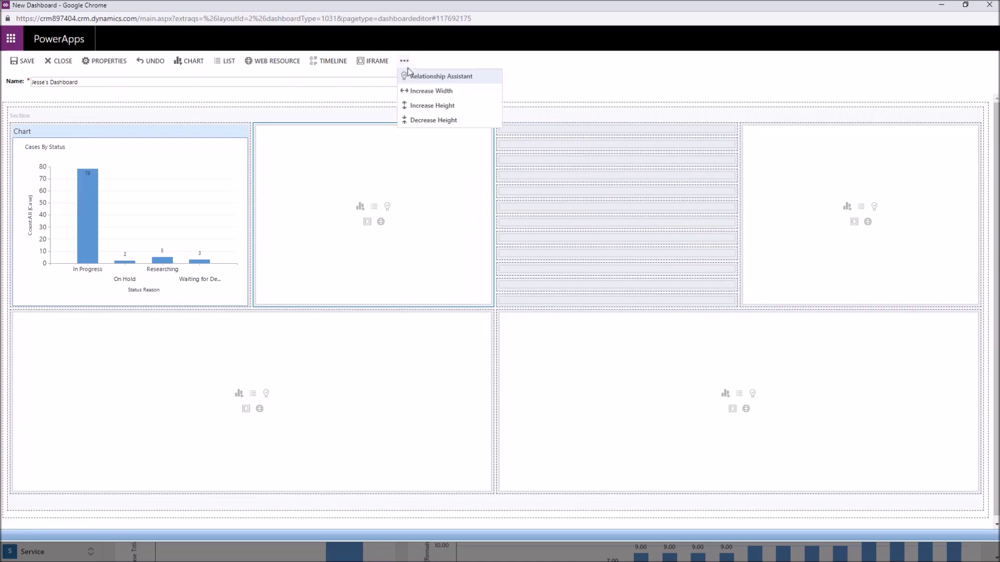
pyautogui.click(442, 90)
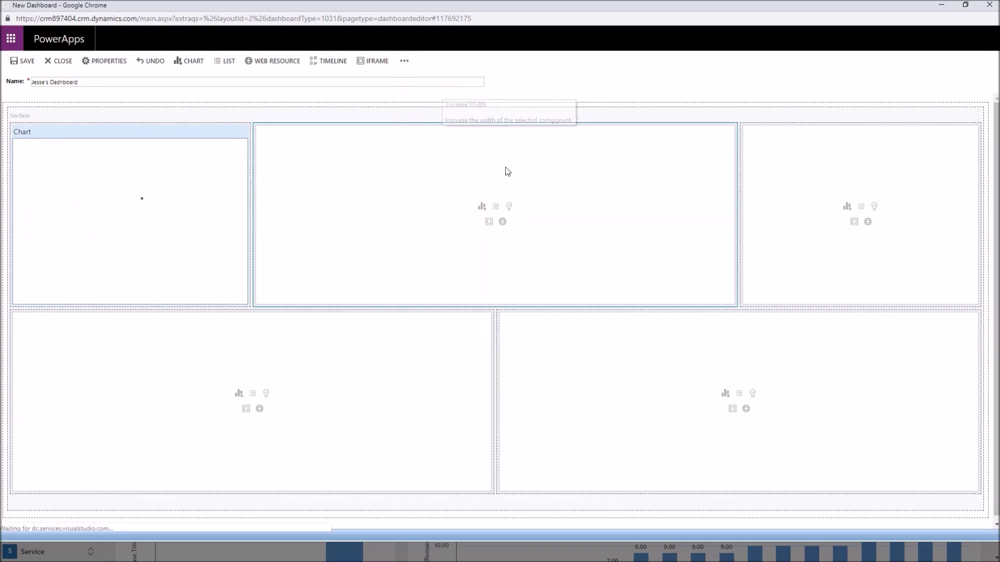
# Step: Put a My Activities list top-middle and the Relationship Assistant top-right
pyautogui.click(496, 208)
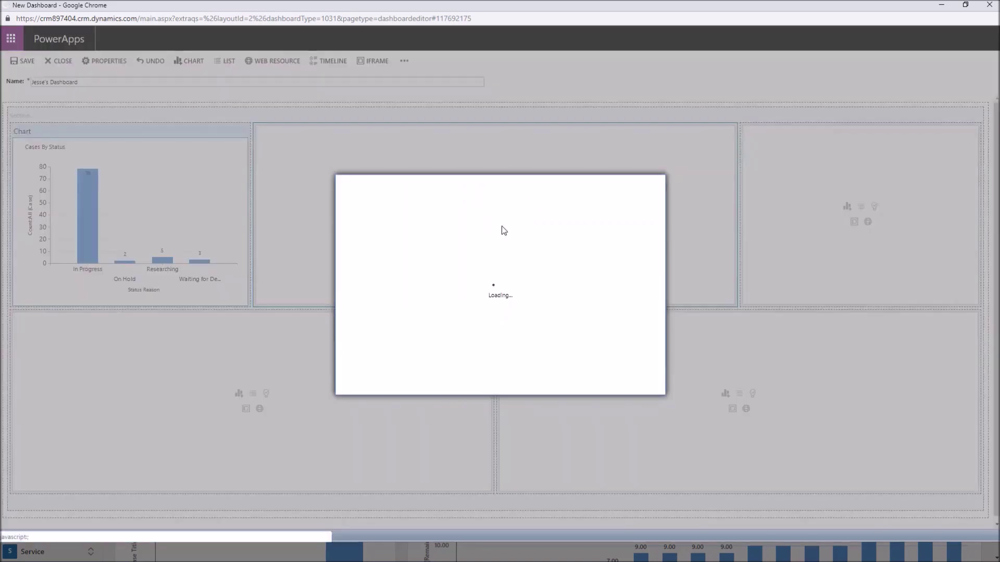
pyautogui.click(424, 258)
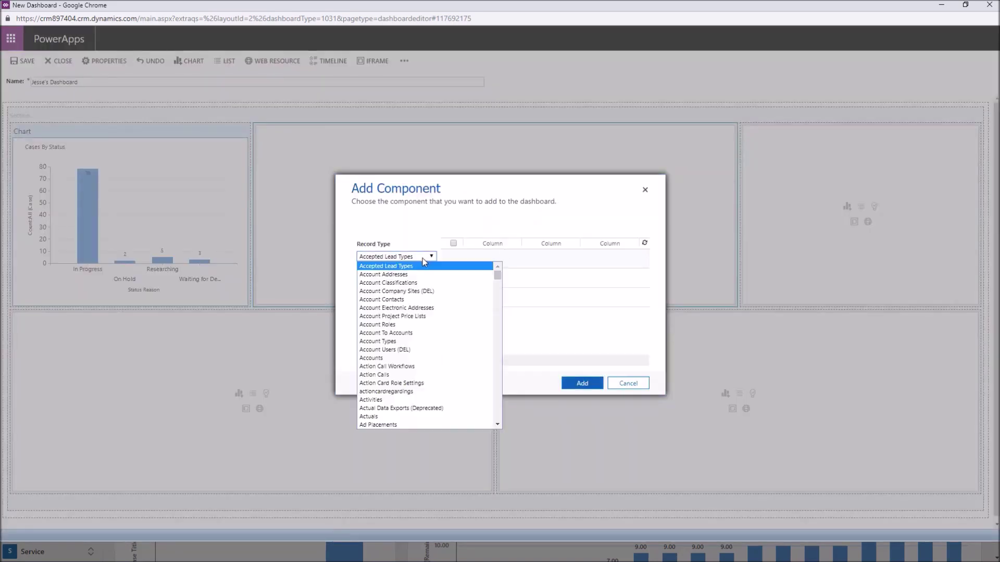
pyautogui.click(393, 400)
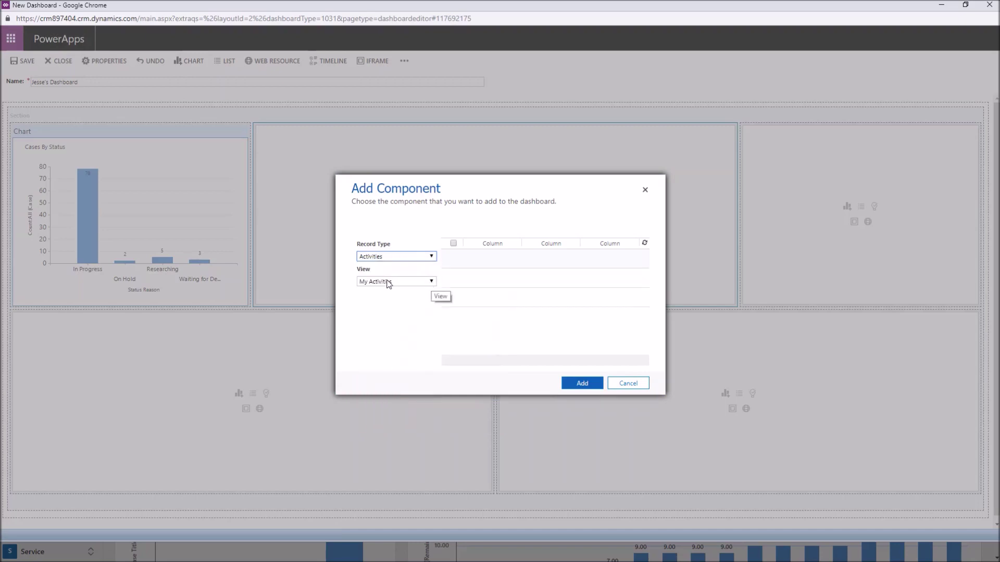
pyautogui.click(432, 282)
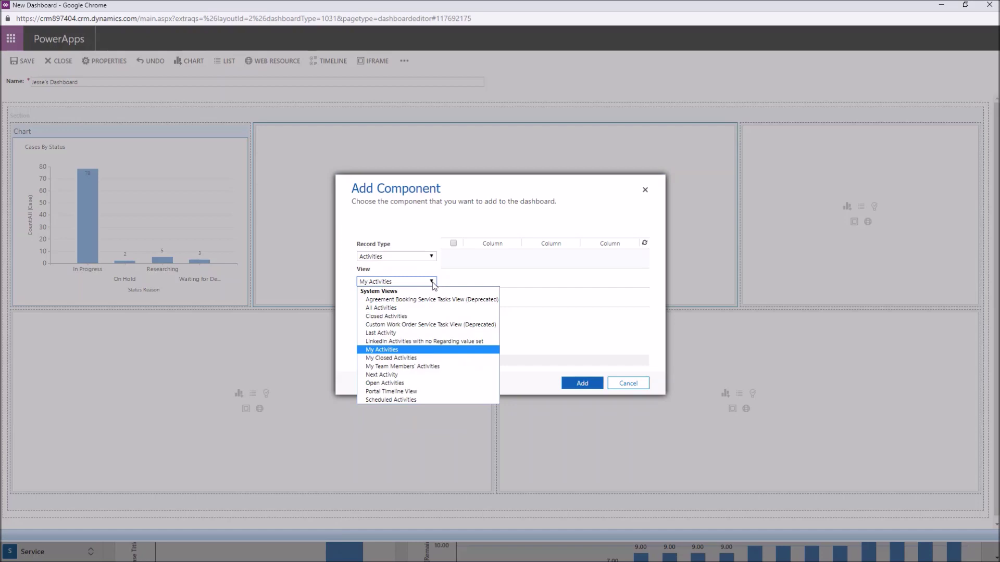
pyautogui.click(432, 282)
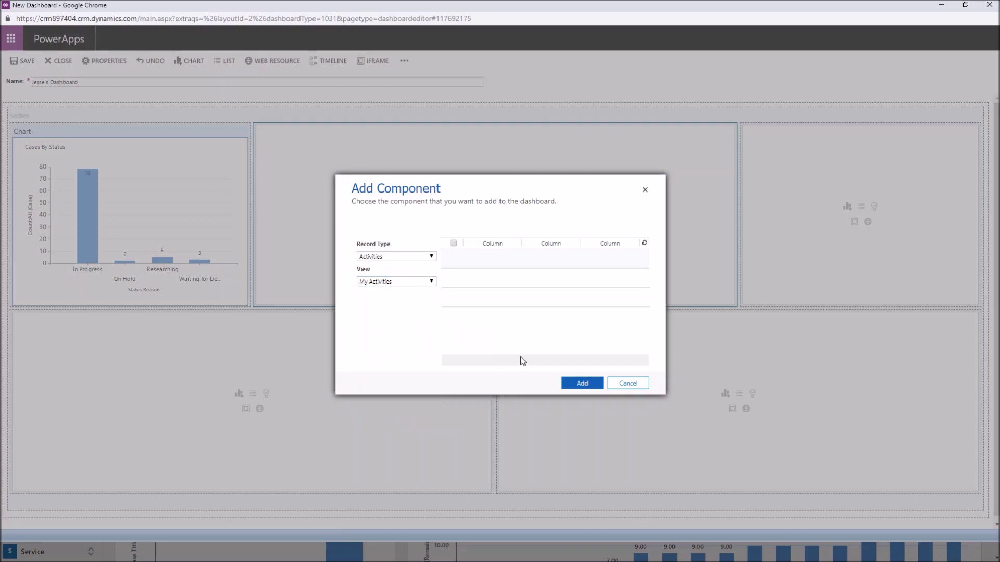
pyautogui.click(574, 385)
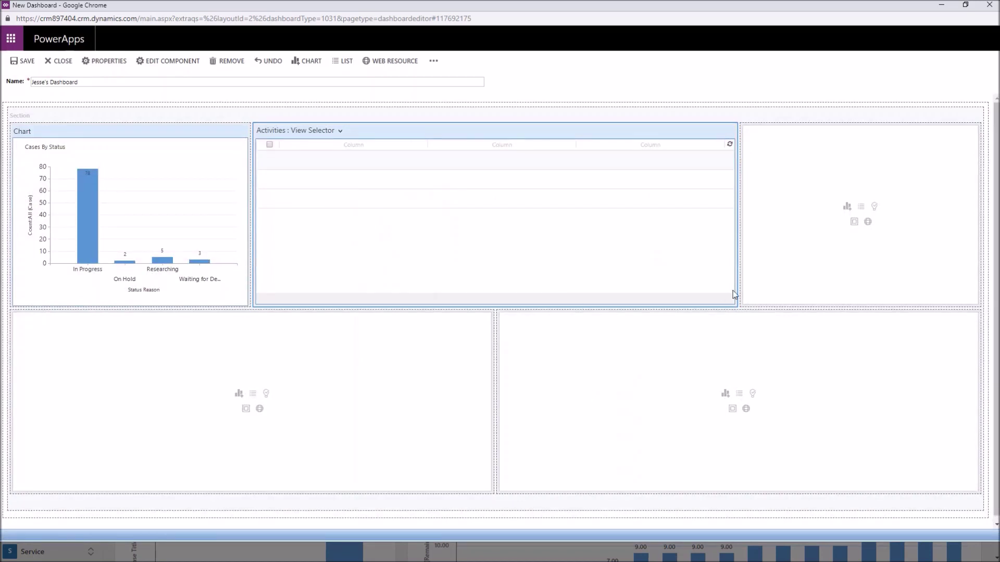
pyautogui.click(875, 207)
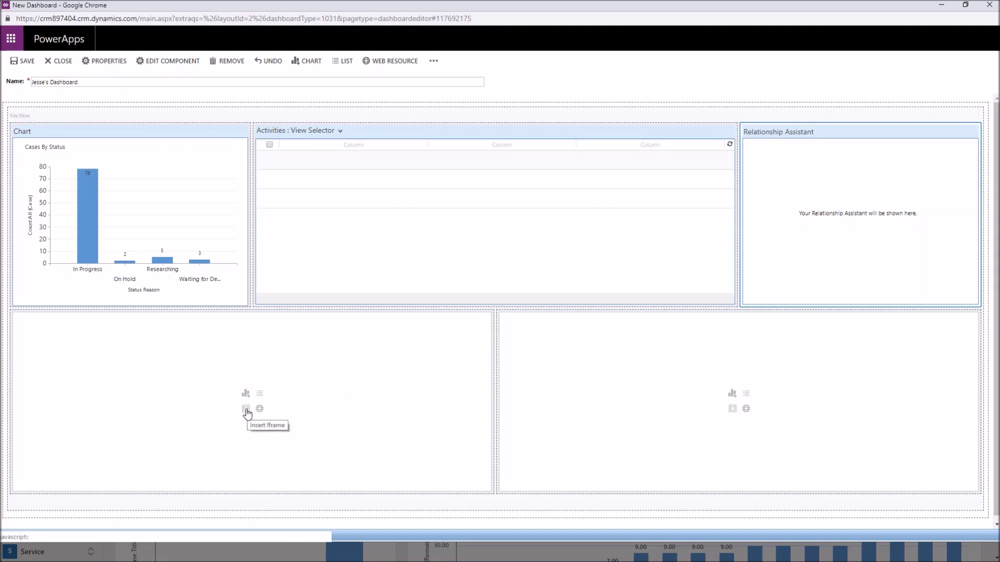
pyautogui.click(246, 410)
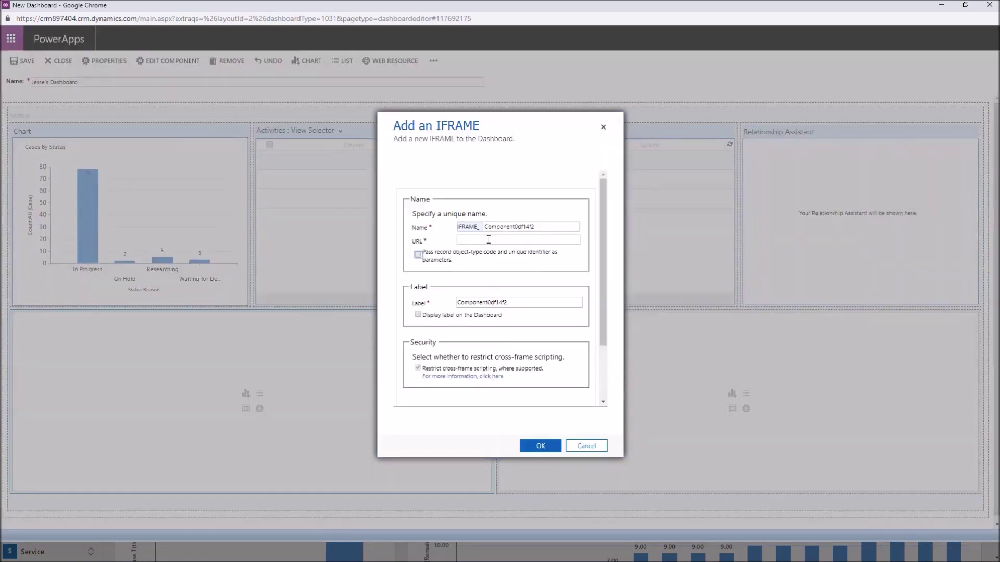
# Step: Insert an iFrame of the blog's dynamics-365-crm page, labelled 'Stoneridge Software Blog' with label displayed
pyautogui.click(489, 240)
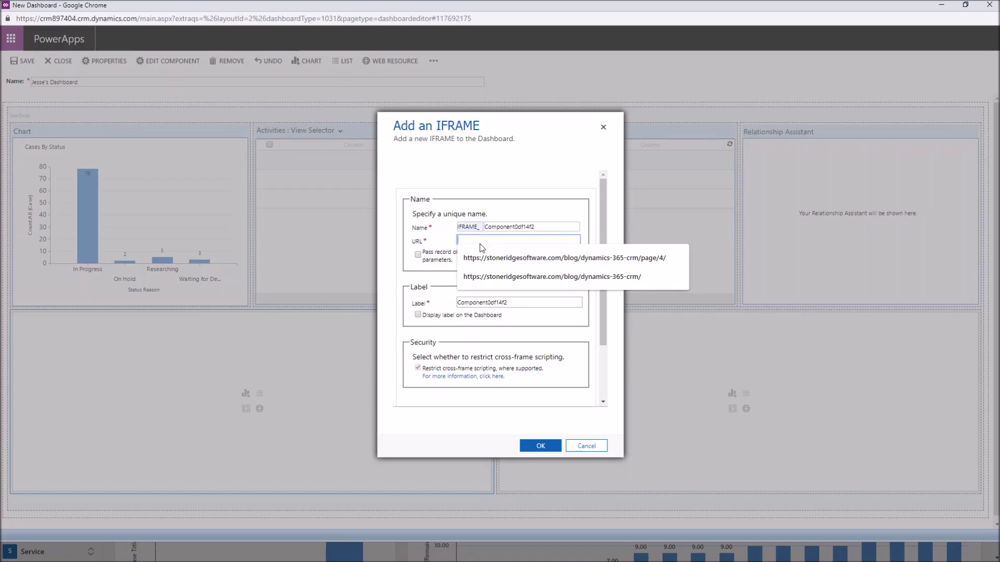
pyautogui.click(533, 277)
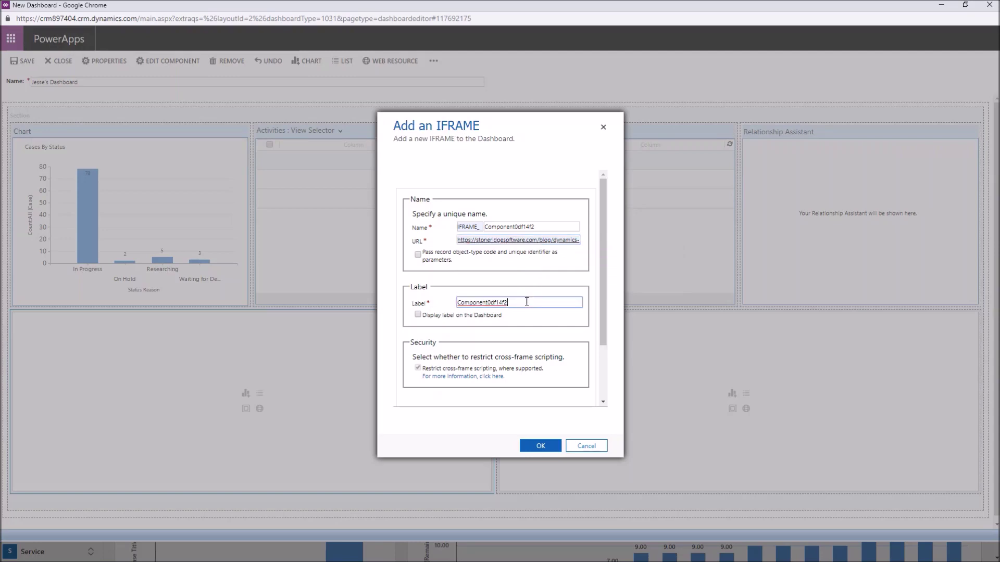
pyautogui.moveTo(524, 299); pyautogui.dragTo(416, 303)
pyautogui.write('St')
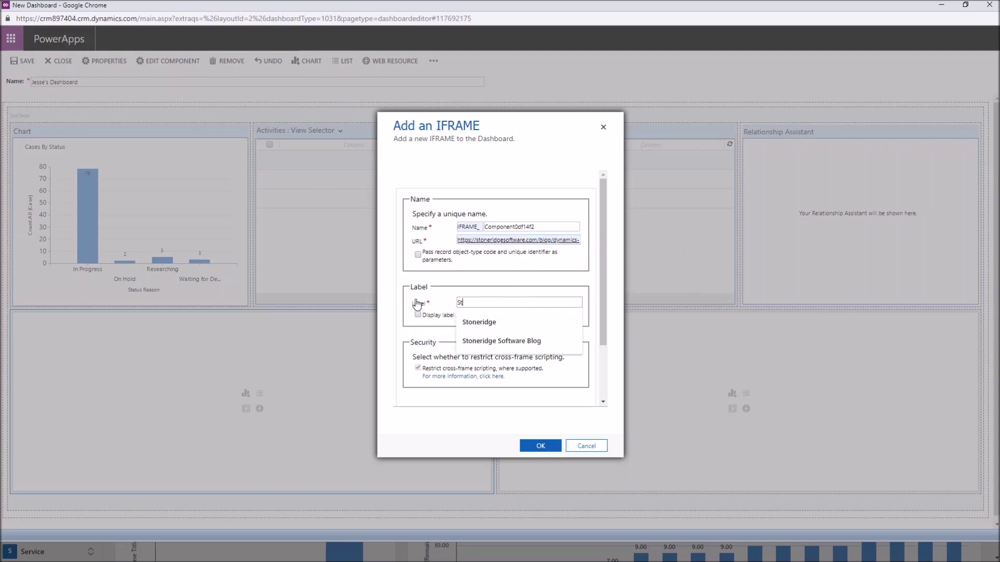
pyautogui.write('oneridge Software Blog')
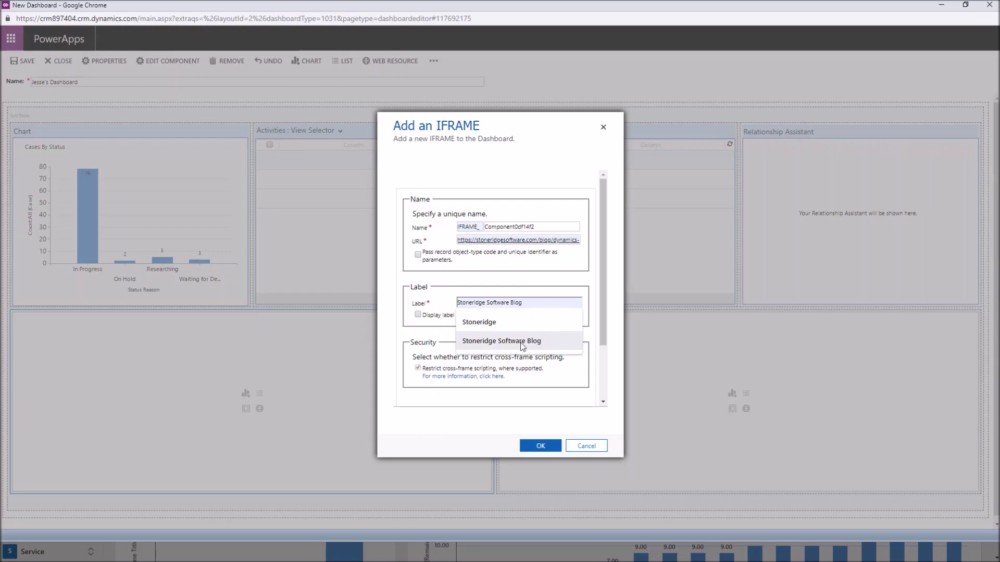
pyautogui.click(516, 342)
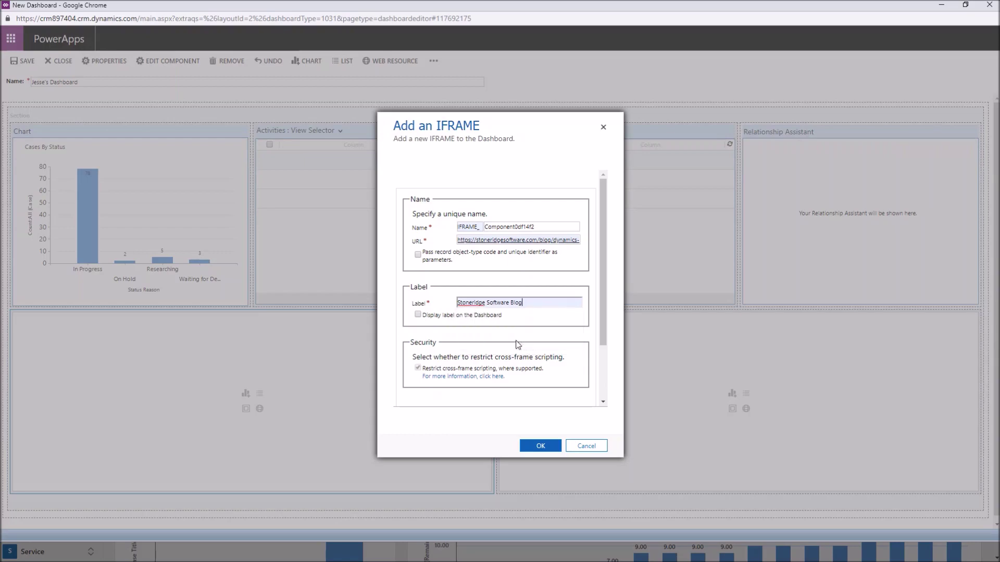
pyautogui.click(417, 315)
pyautogui.click(534, 448)
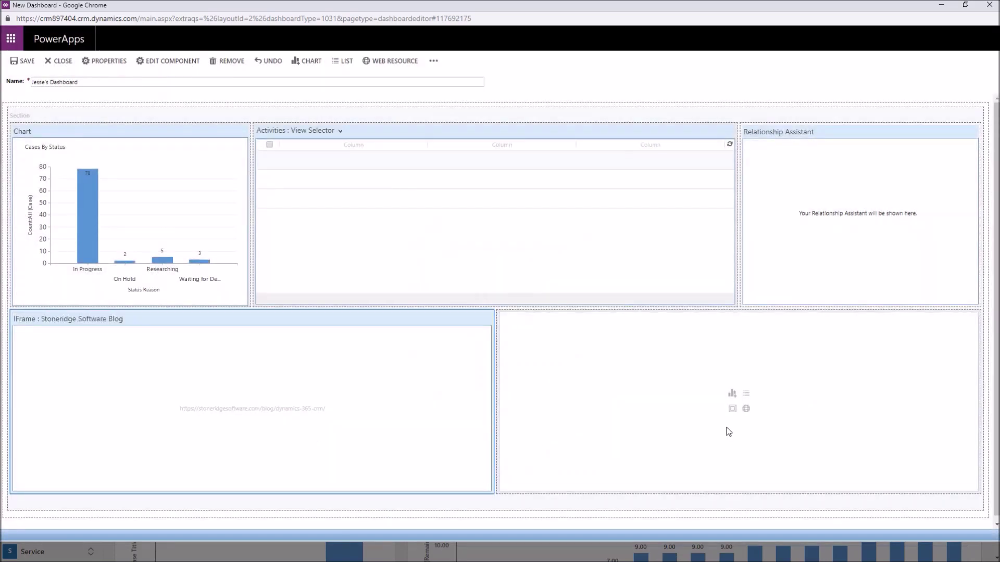
# Step: Add an Accounts list with the My Active Accounts view to the bottom-right panel
pyautogui.click(747, 394)
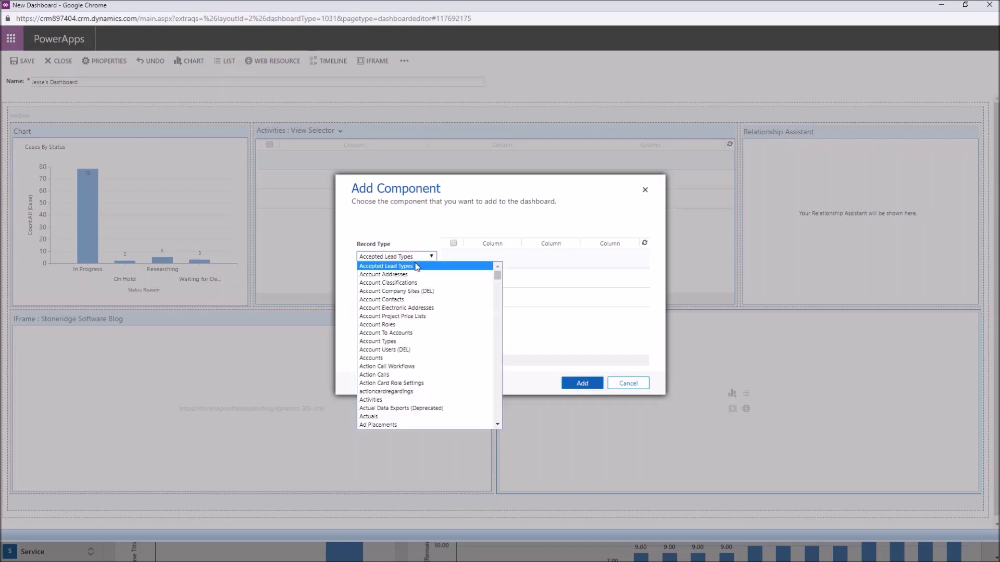
pyautogui.click(431, 256)
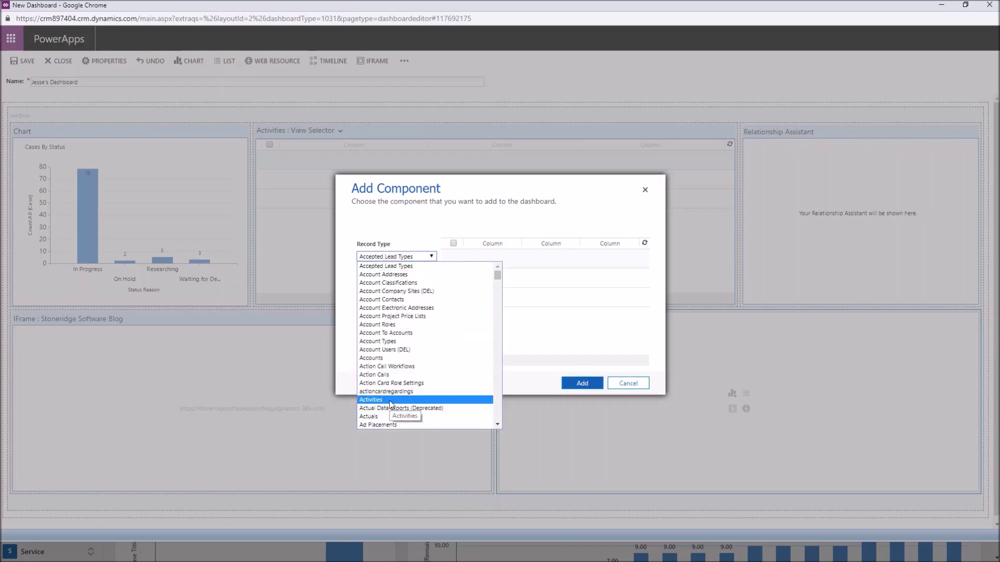
pyautogui.scroll(-3, 391, 405)
pyautogui.scroll(-6, 390, 405)
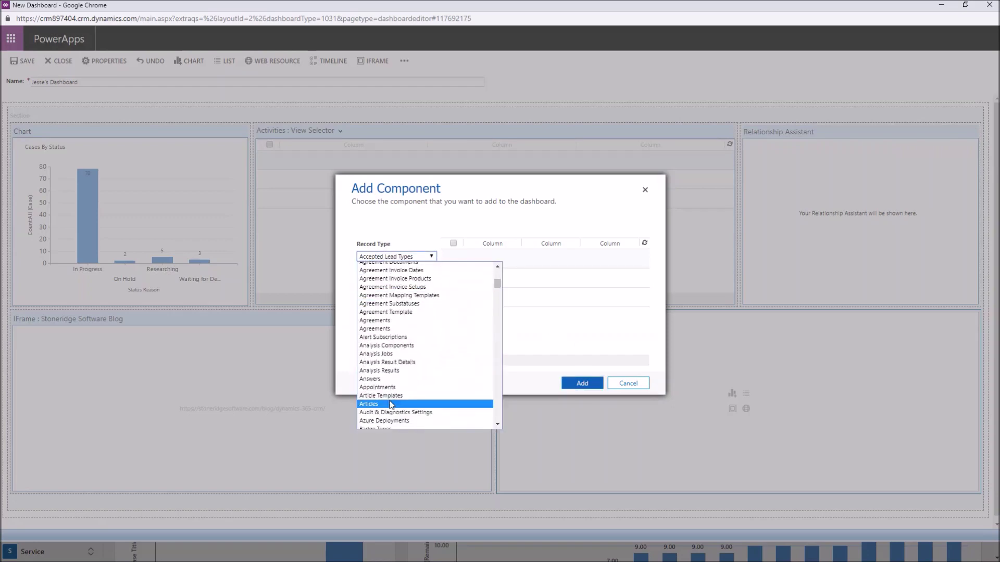
pyautogui.scroll(-2, 392, 405)
pyautogui.scroll(10, 380, 322)
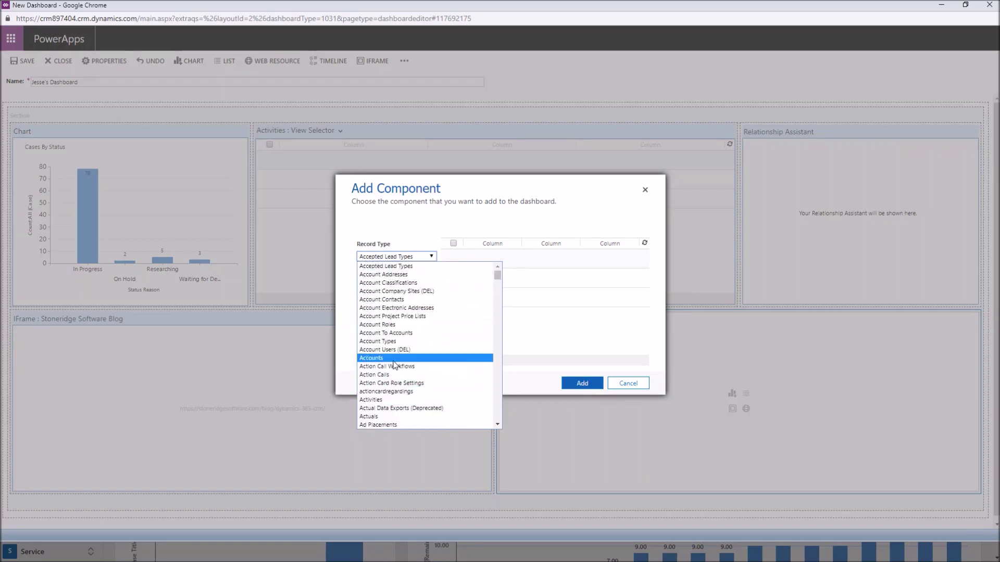
pyautogui.click(396, 360)
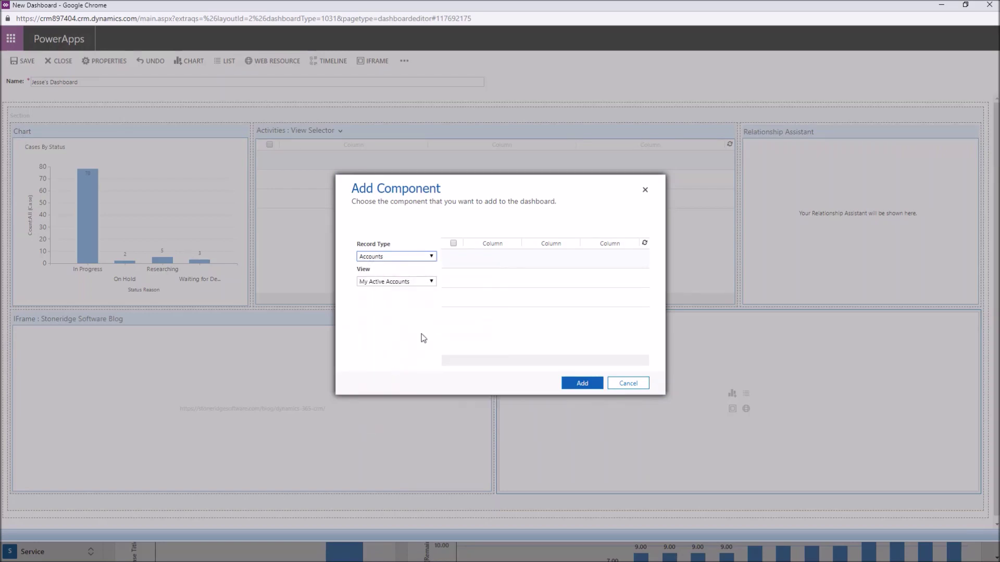
pyautogui.click(432, 282)
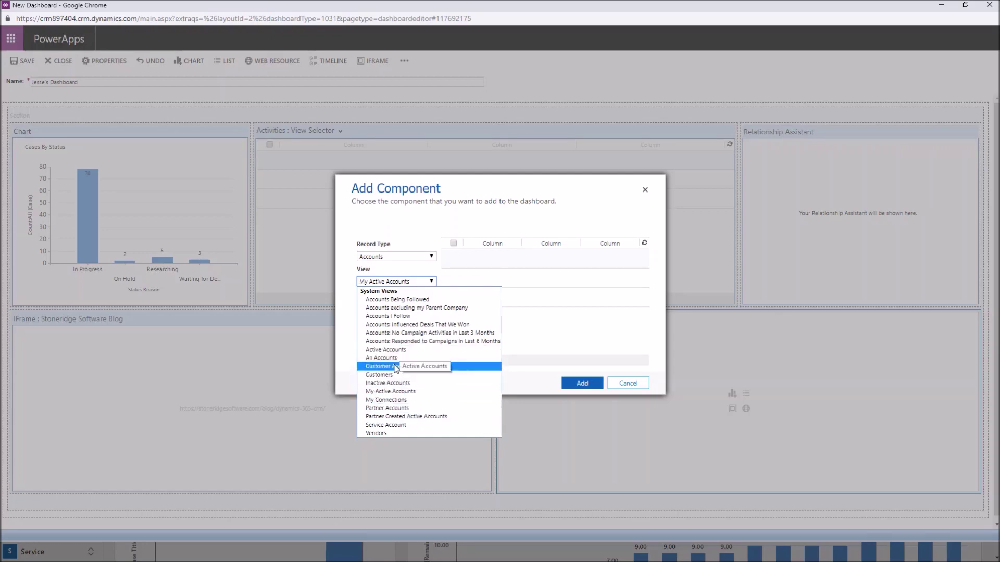
pyautogui.click(401, 392)
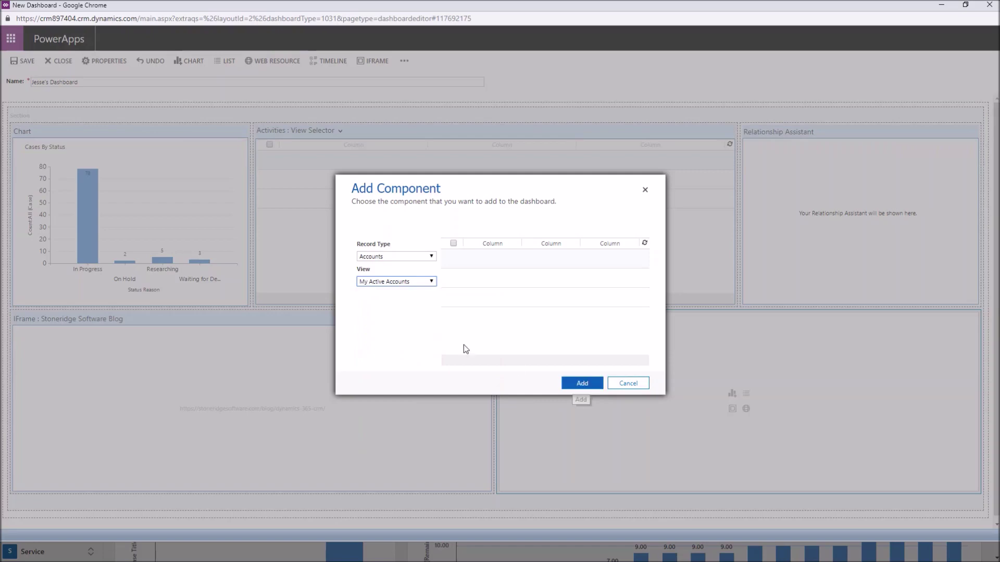
pyautogui.click(431, 281)
pyautogui.click(431, 282)
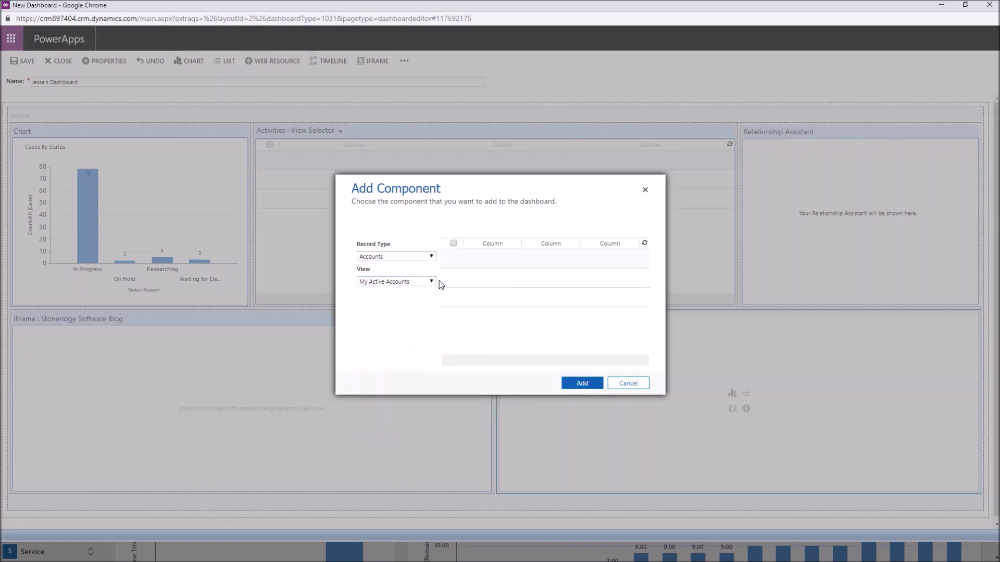
pyautogui.click(593, 386)
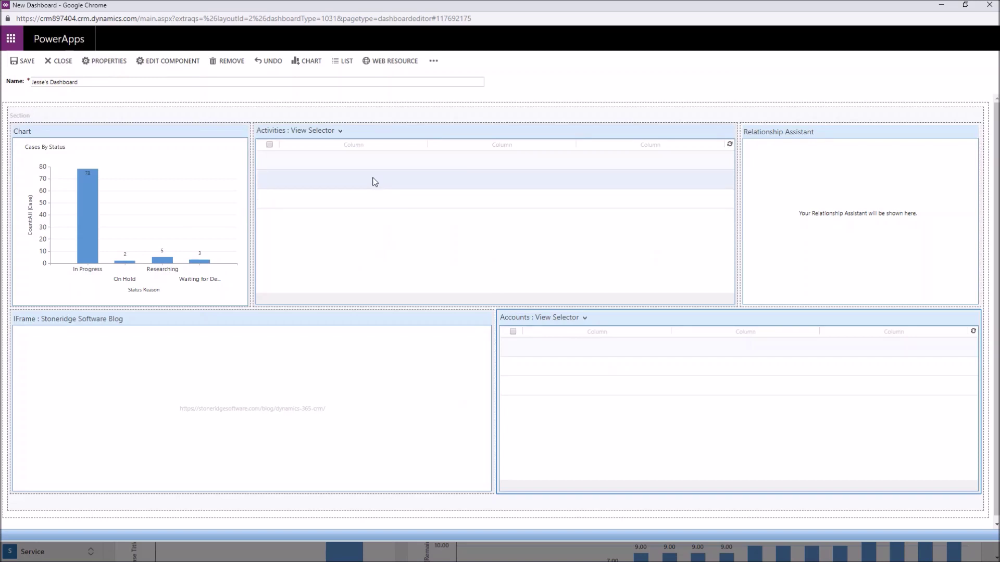
# Step: Save Jesse's Dashboard and close the dashboard editor
pyautogui.click(24, 63)
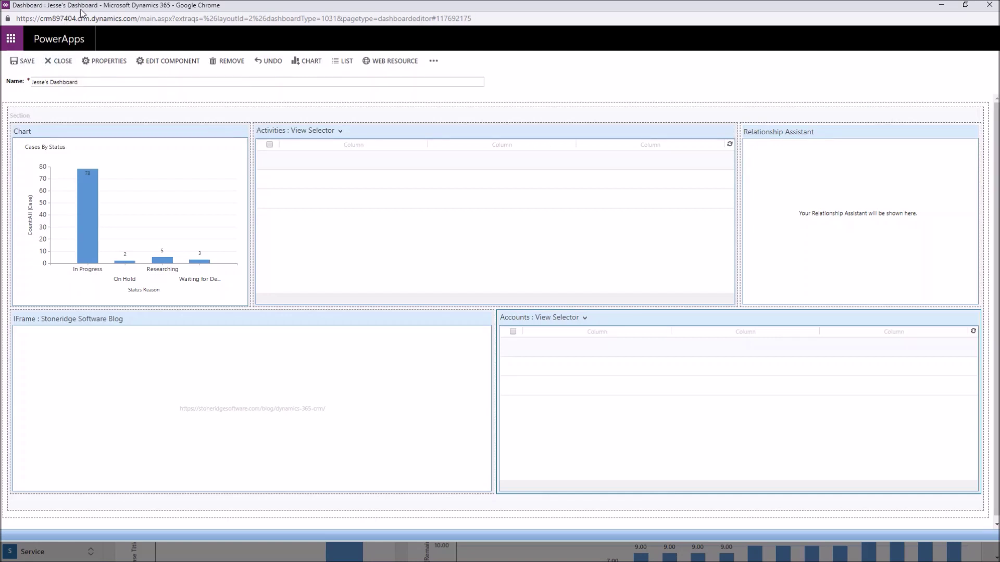
pyautogui.click(58, 61)
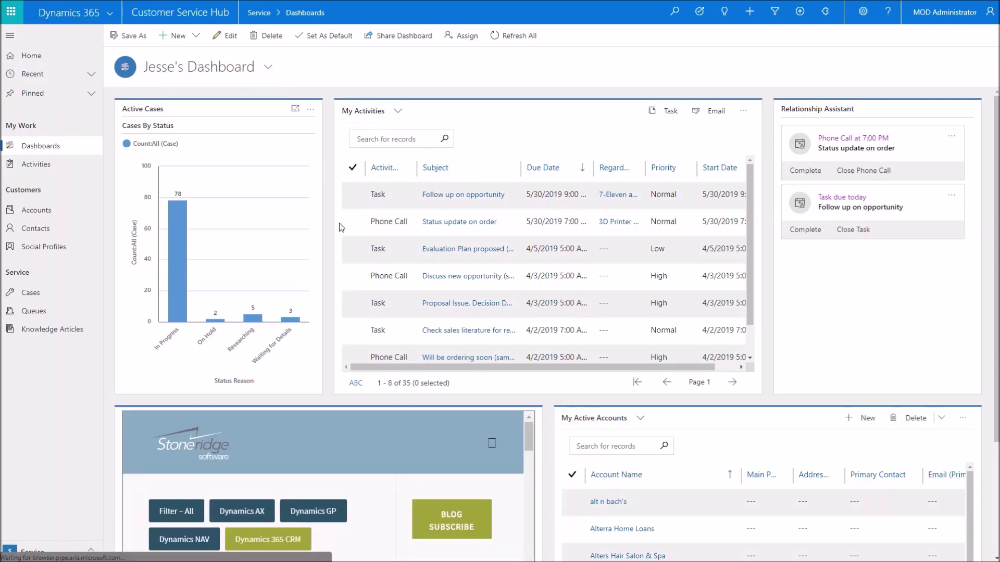
# Step: Advance the My Activities list to Page 2
pyautogui.moveTo(178, 242)
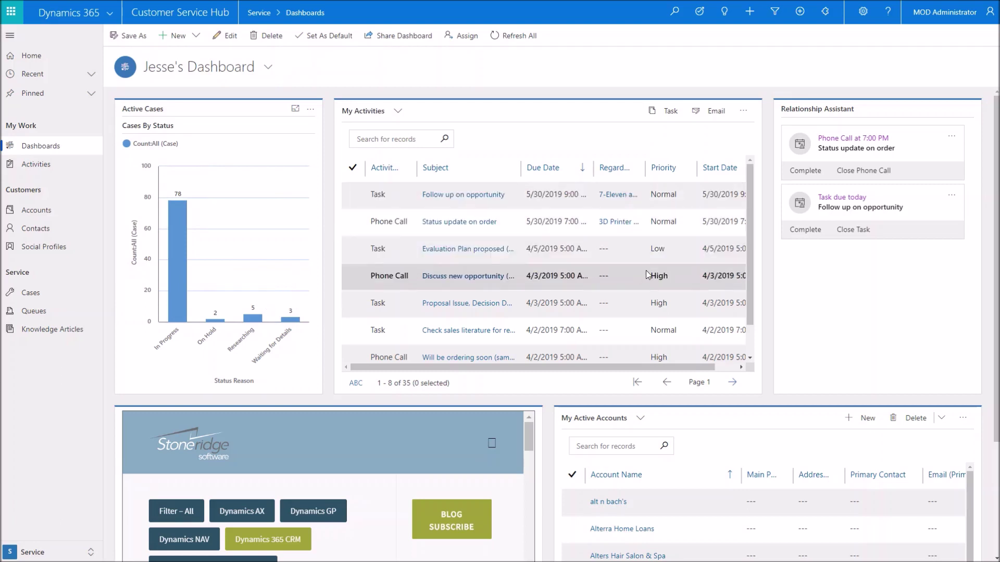
pyautogui.scroll(-1, 644, 273)
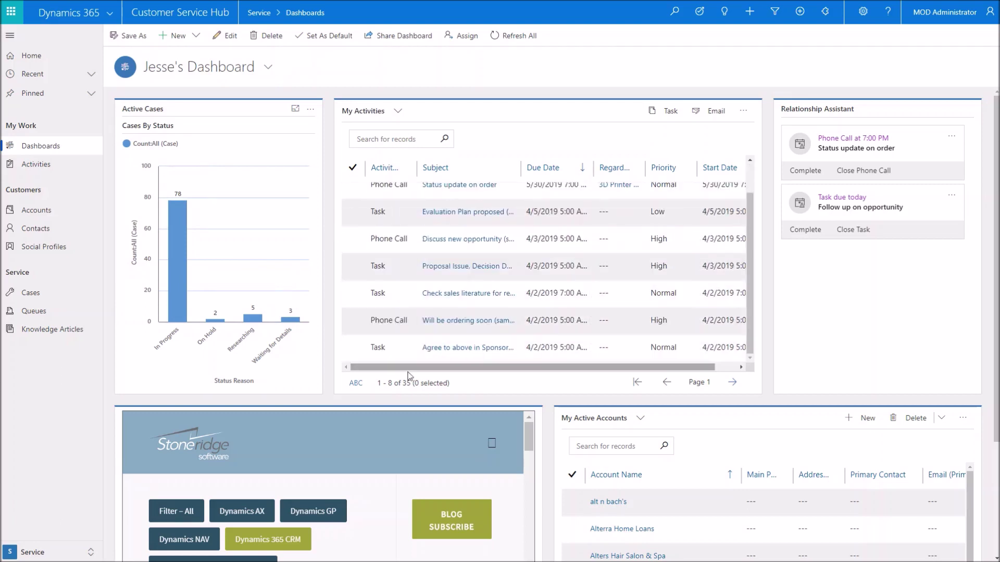
pyautogui.click(732, 382)
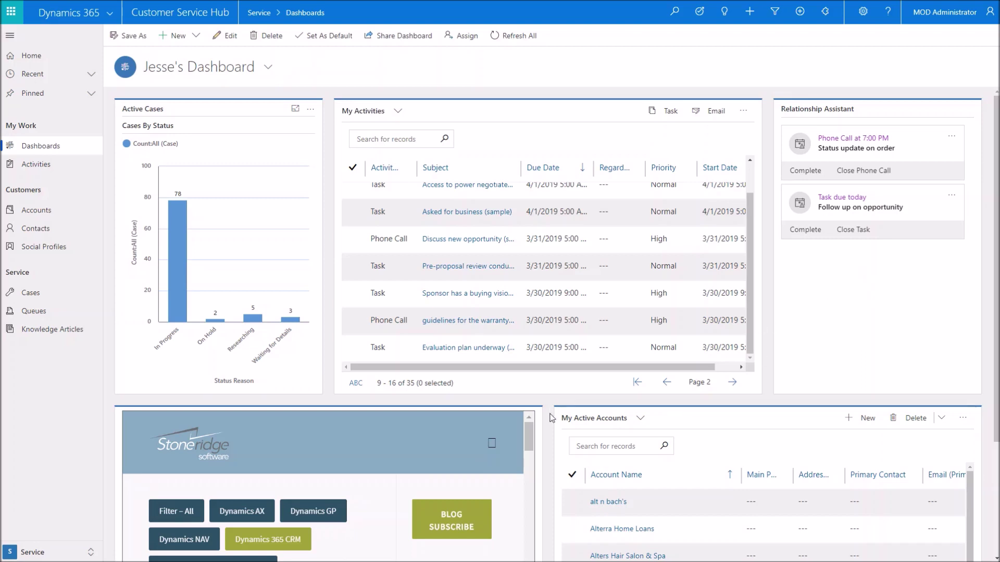
pyautogui.scroll(-3, 552, 418)
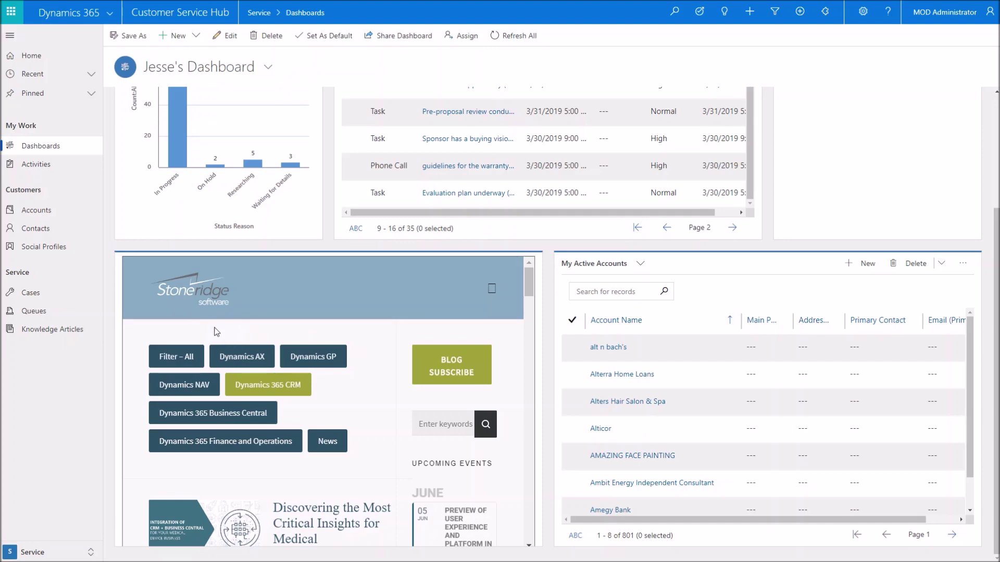
# Step: Open the full medical-manufacturers insights blog post inside the blog frame
pyautogui.scroll(-3, 162, 419)
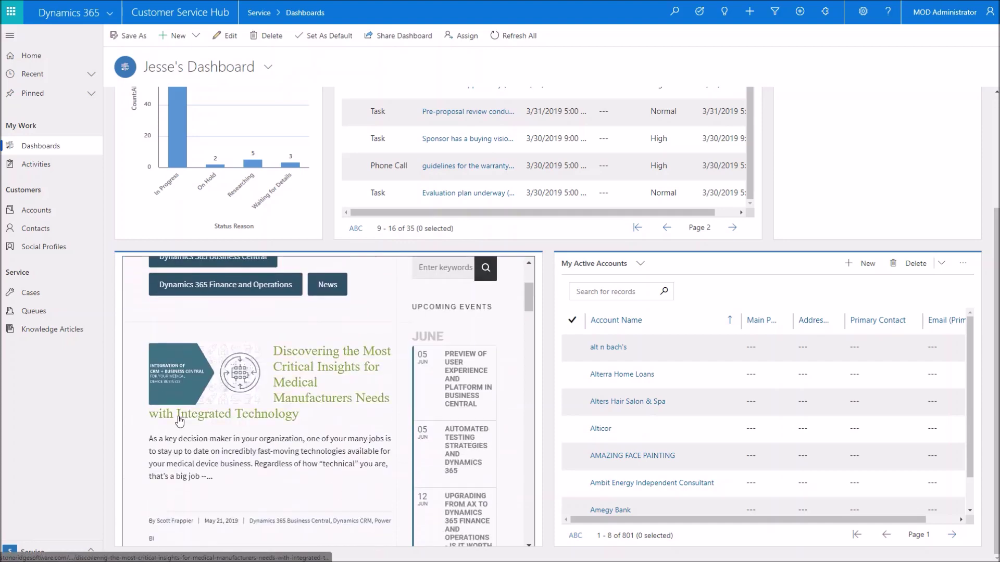
pyautogui.scroll(-3, 179, 420)
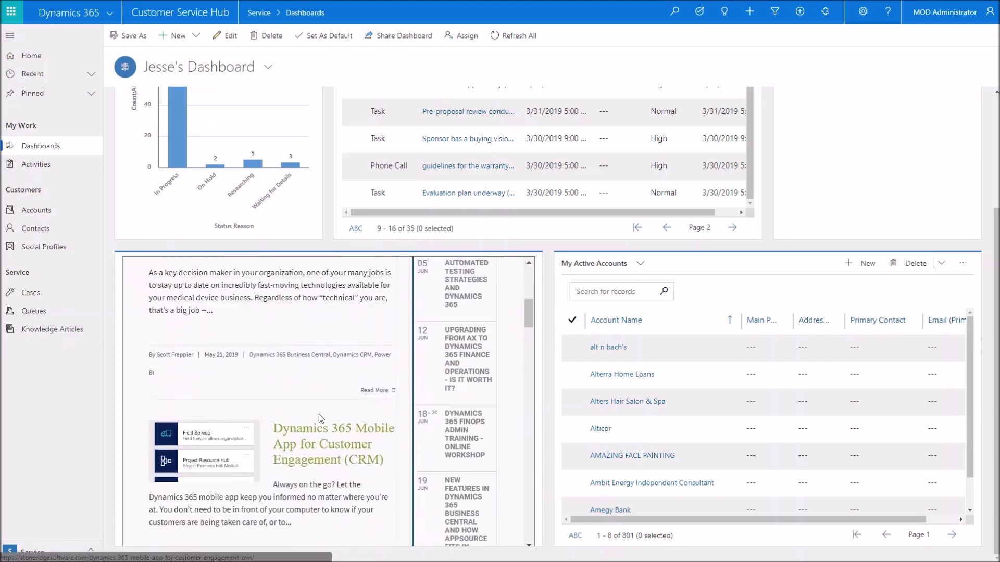
pyautogui.scroll(5, 319, 416)
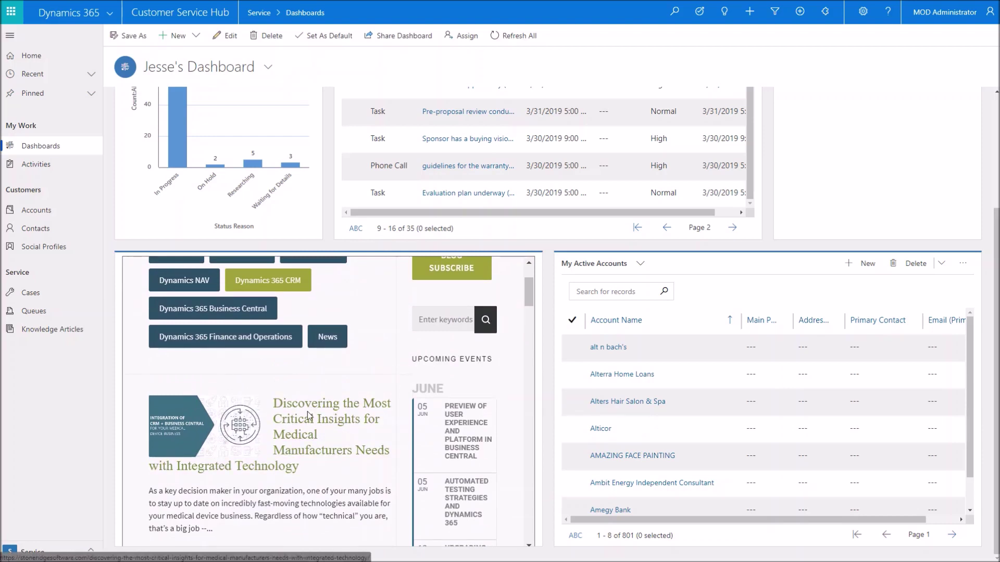
pyautogui.click(310, 417)
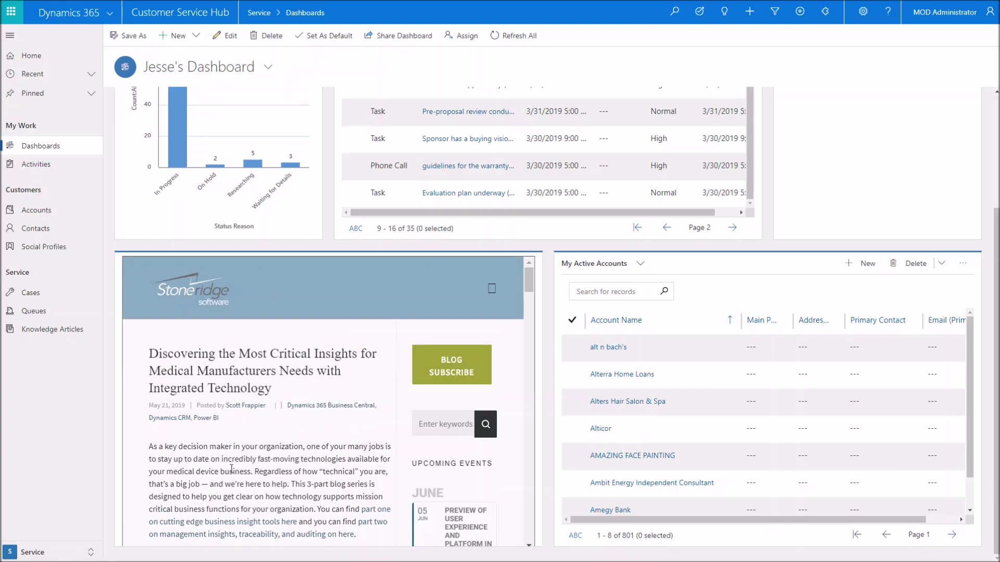
# Step: Move My Active Accounts to its second page, records 9–16 of 801, then scroll back up
pyautogui.scroll(-4, 231, 469)
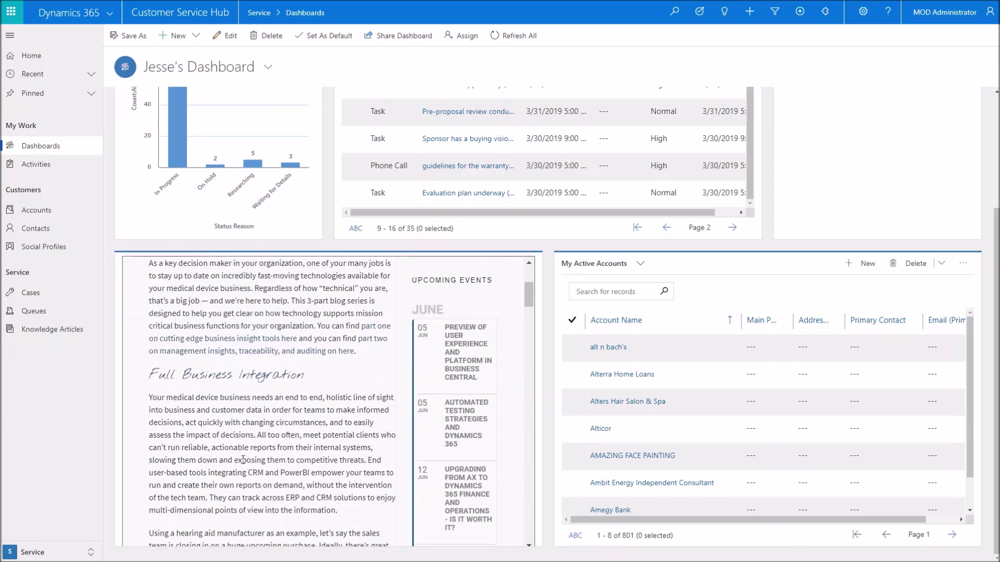
pyautogui.moveTo(527, 292); pyautogui.dragTo(529, 270)
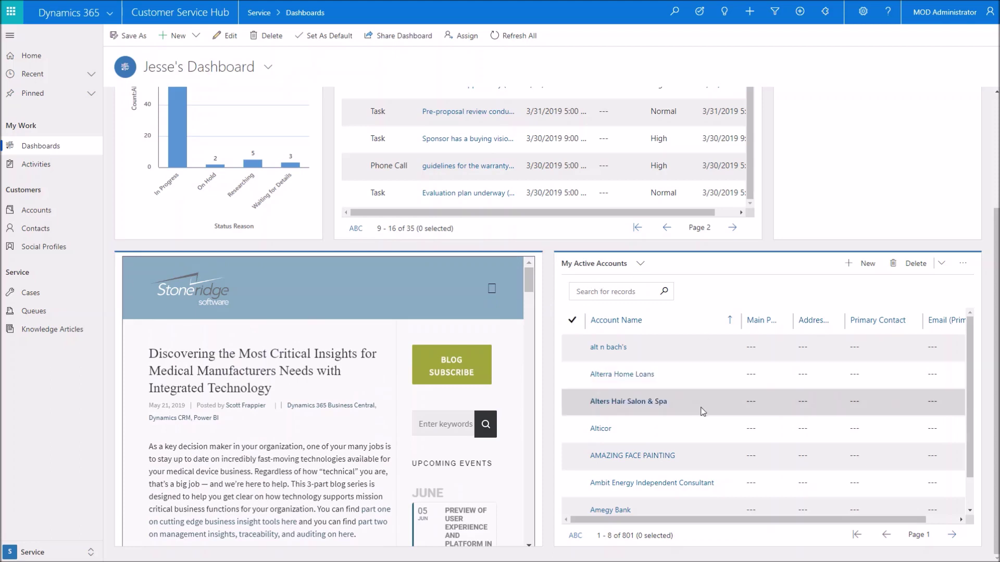
pyautogui.scroll(-1, 674, 433)
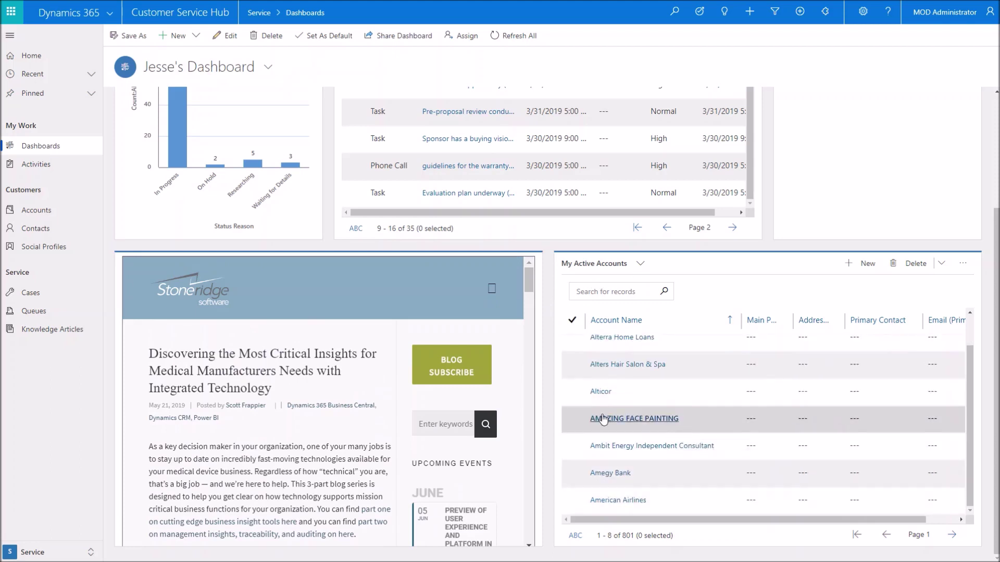
pyautogui.click(951, 535)
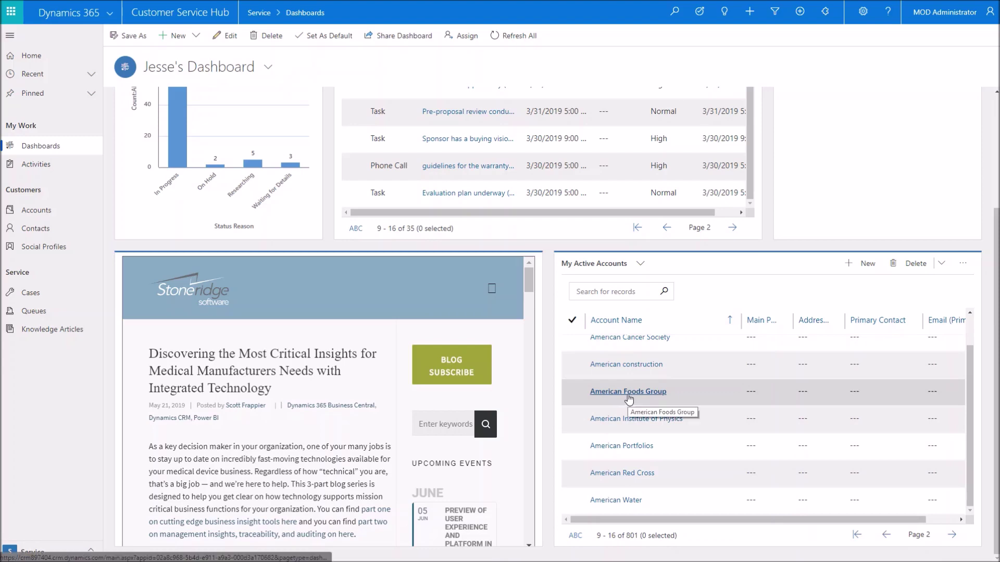
pyautogui.scroll(3, 589, 408)
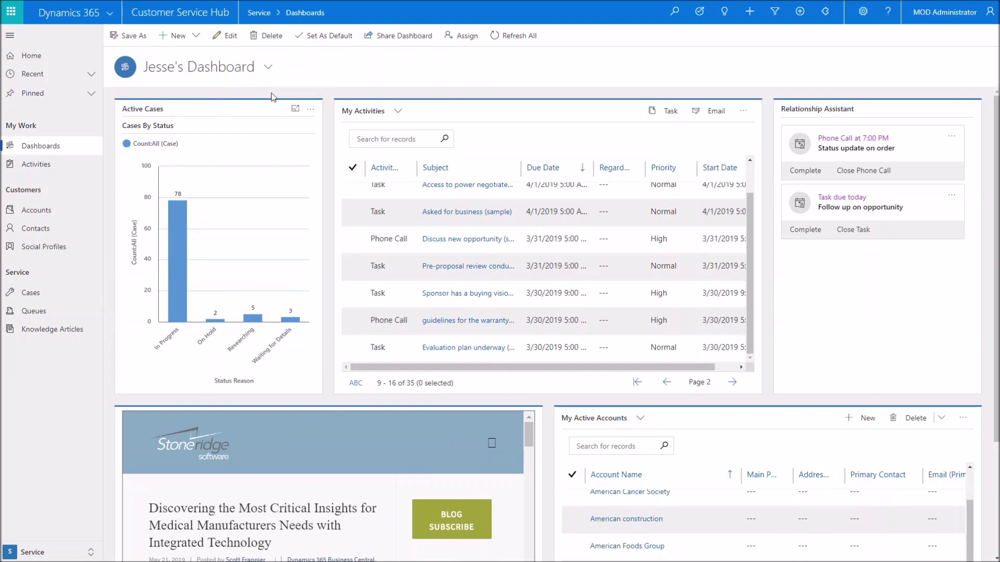
# Step: Set Jesse's Dashboard as default, then switch to the My Lists dashboard
pyautogui.click(327, 38)
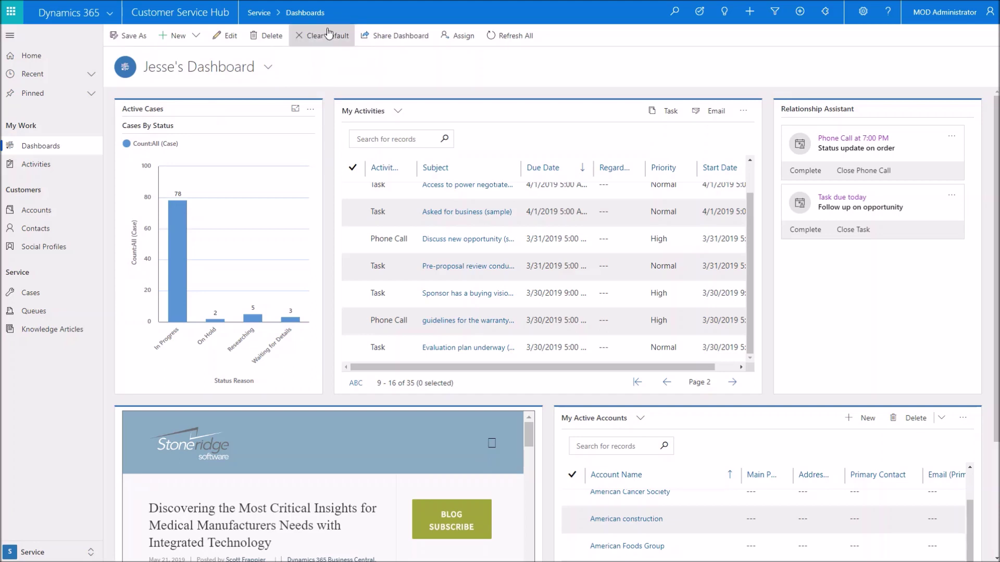
pyautogui.click(268, 67)
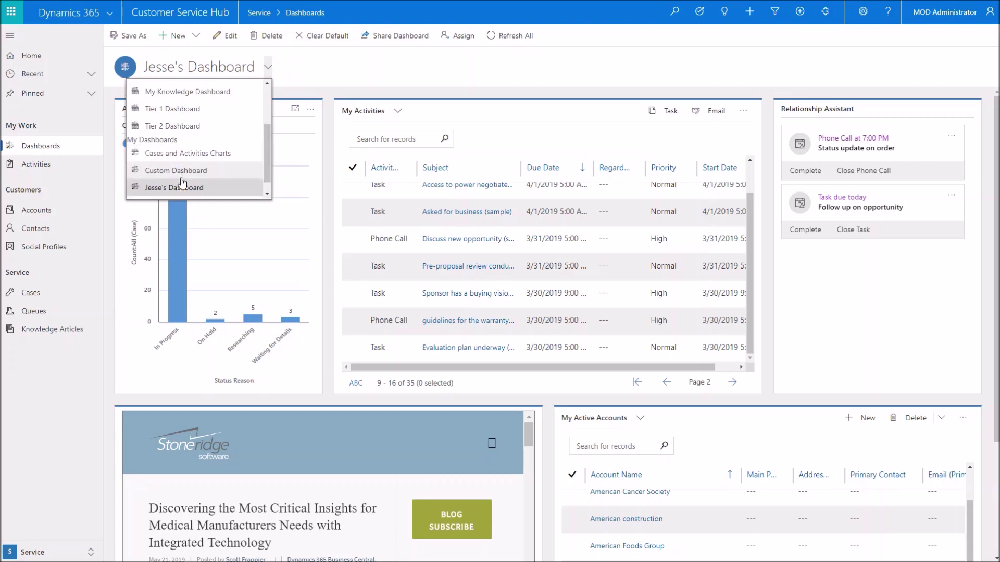
pyautogui.scroll(-1, 182, 177)
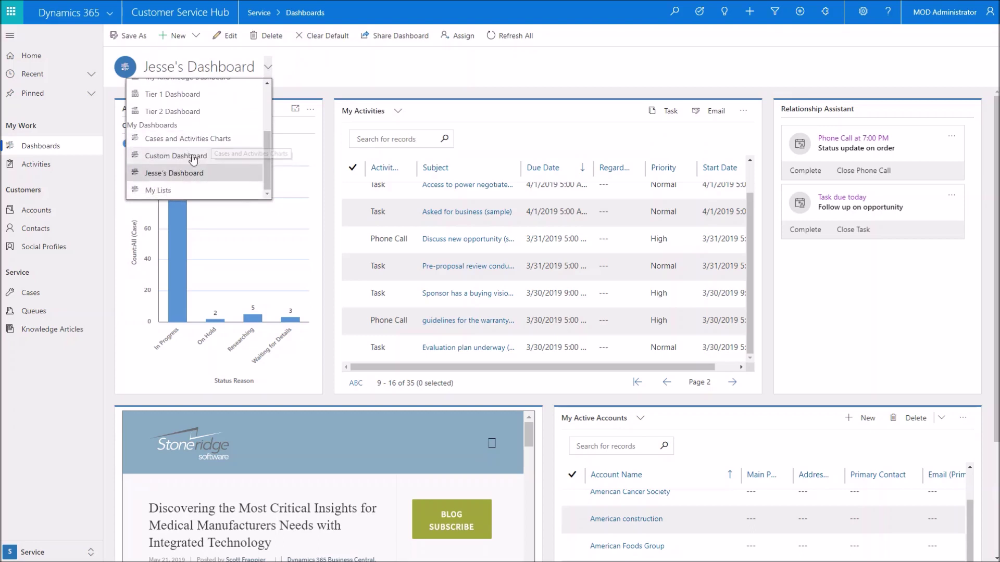
pyautogui.click(175, 191)
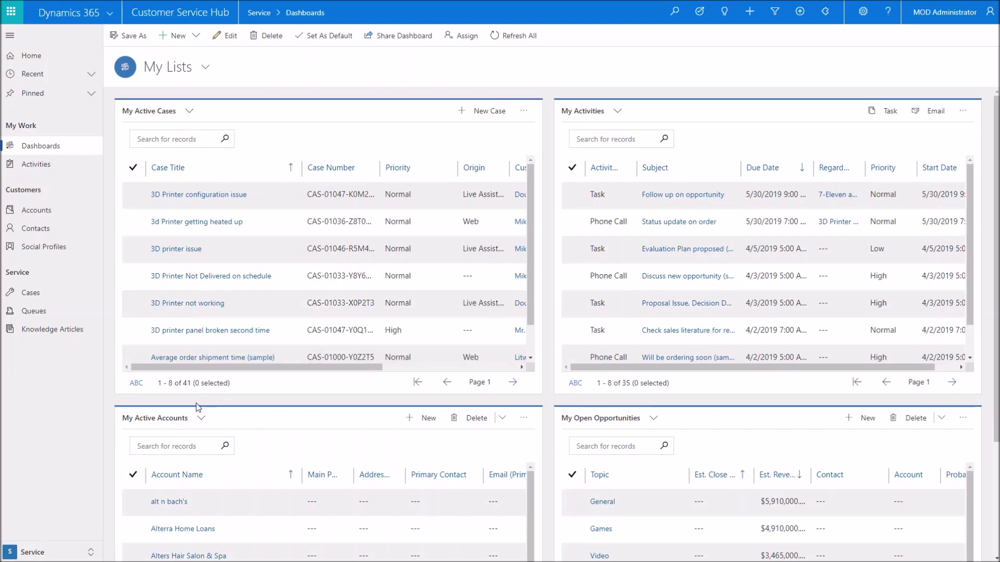
# Step: Scroll down and back up through the My Lists dashboard to review its lists
pyautogui.scroll(-1, 548, 415)
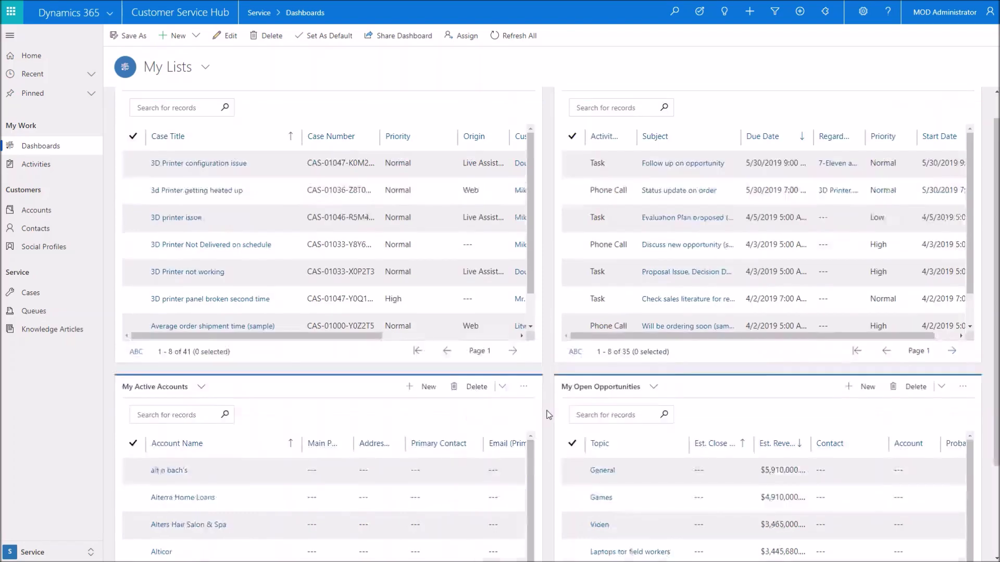
pyautogui.scroll(-3, 549, 415)
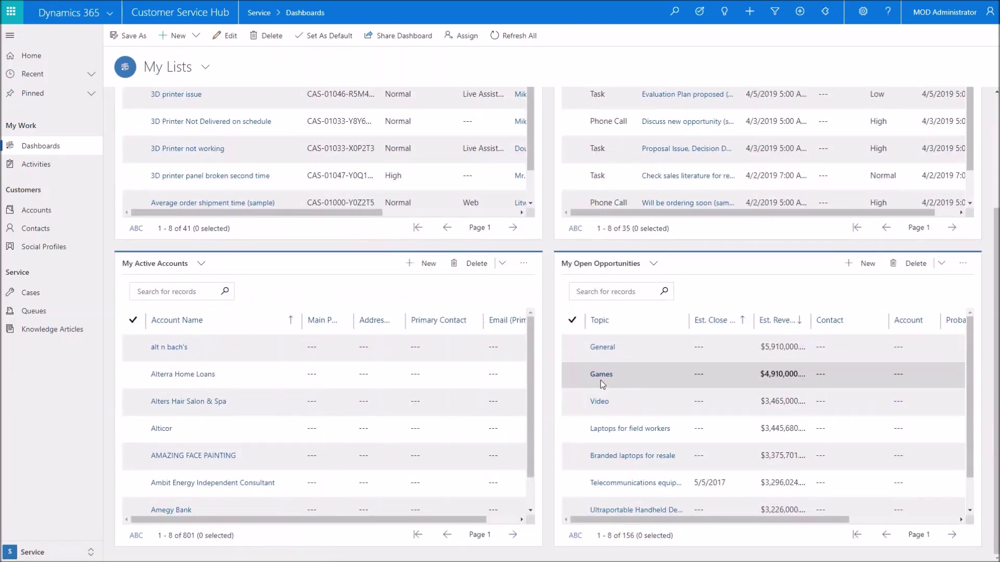
pyautogui.scroll(4, 551, 385)
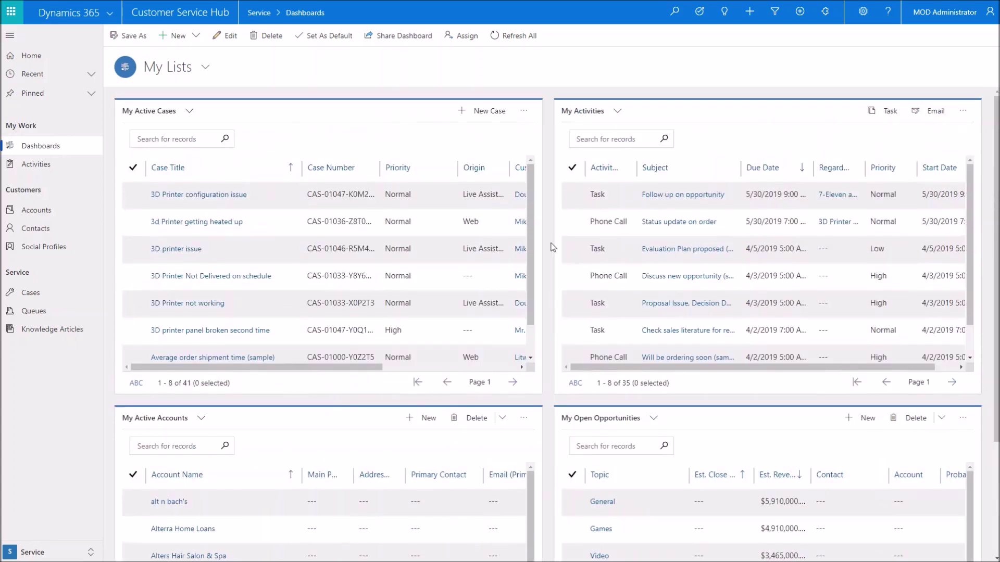
# Step: Switch to the Cases and Activities Charts dashboard, look it over, and start sharing it
pyautogui.click(206, 68)
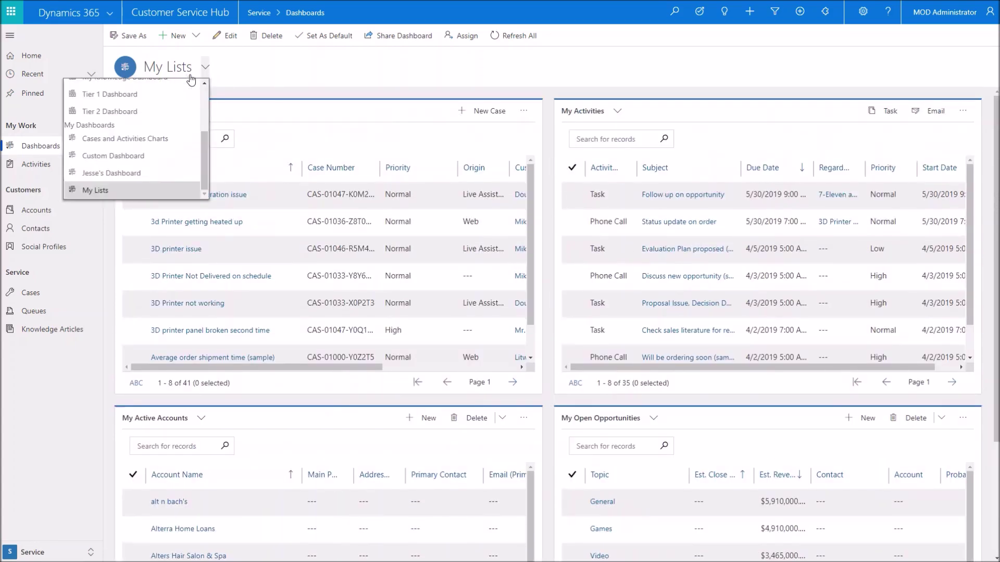
pyautogui.click(159, 139)
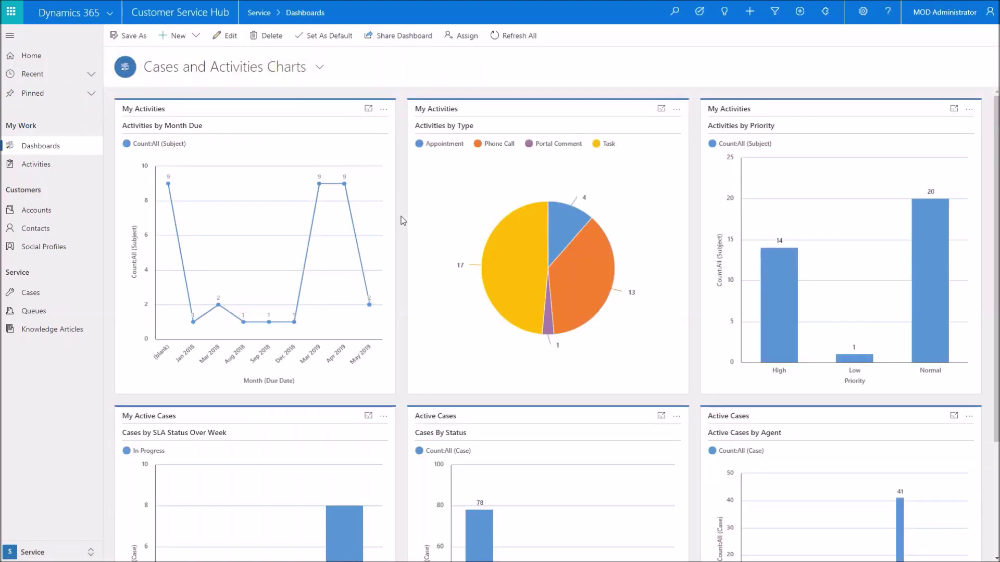
pyautogui.scroll(-3, 402, 220)
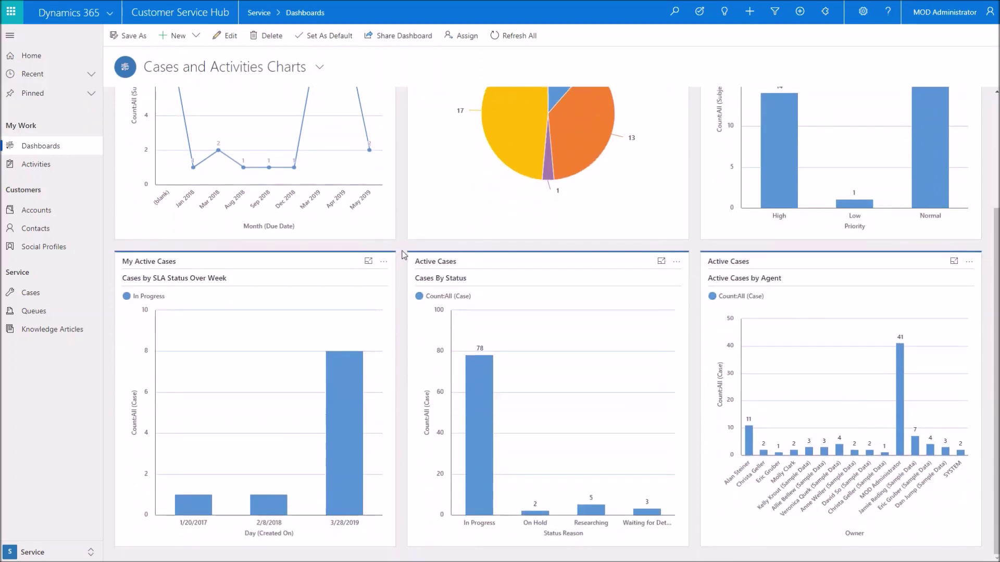
pyautogui.scroll(3, 402, 255)
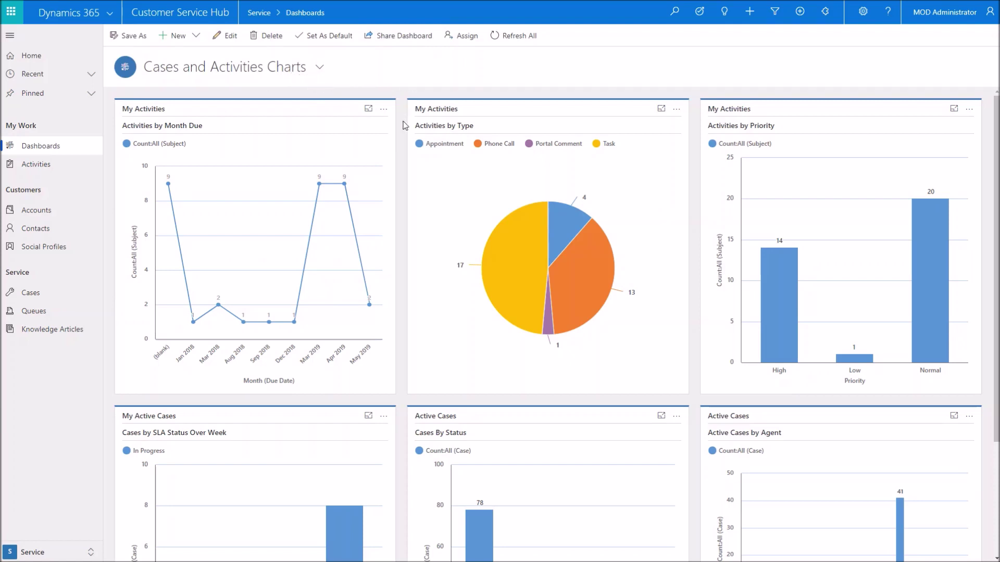
pyautogui.click(401, 37)
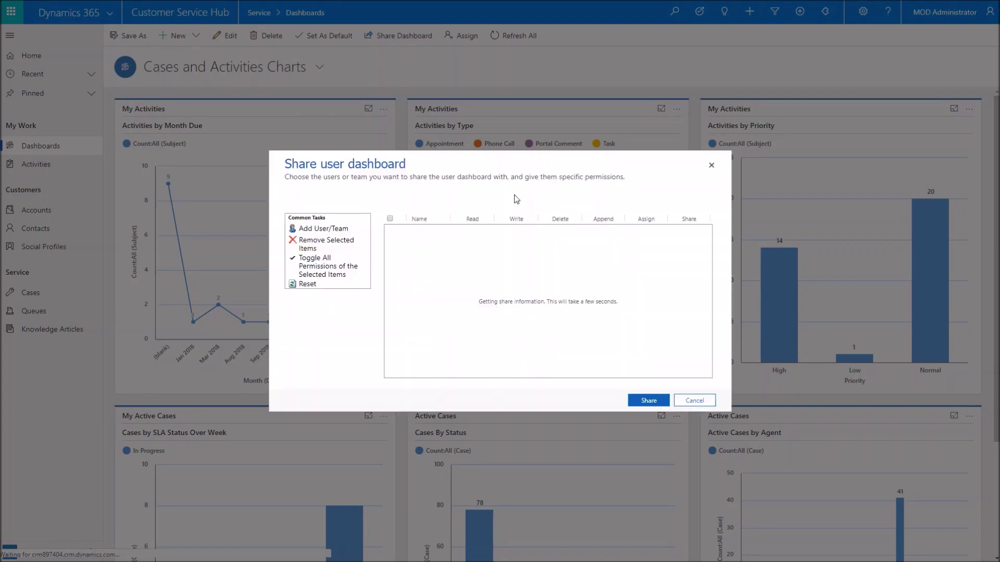
# Step: Add one user to the Cases and Activities Charts share list and share with Read permission
pyautogui.click(322, 229)
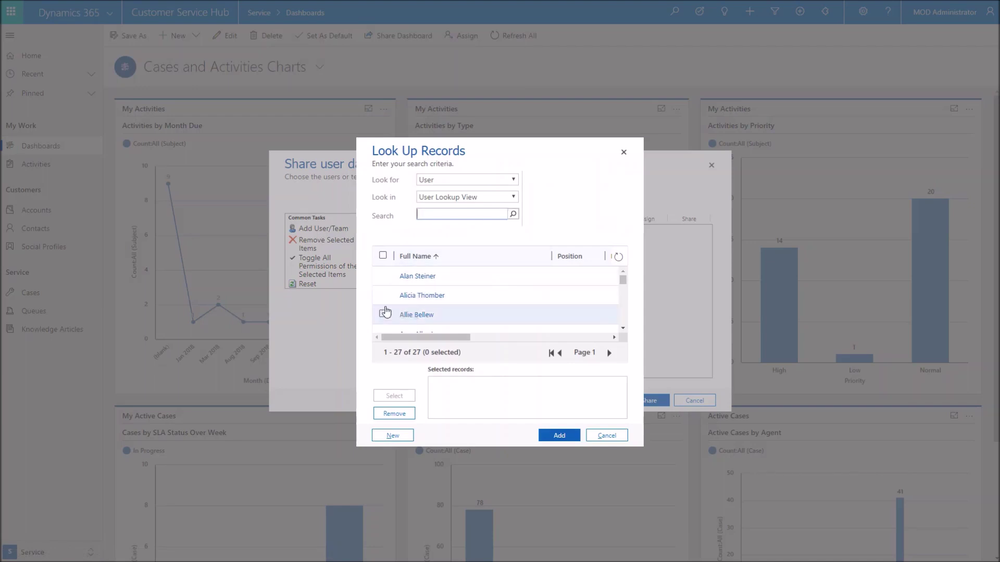
pyautogui.click(383, 275)
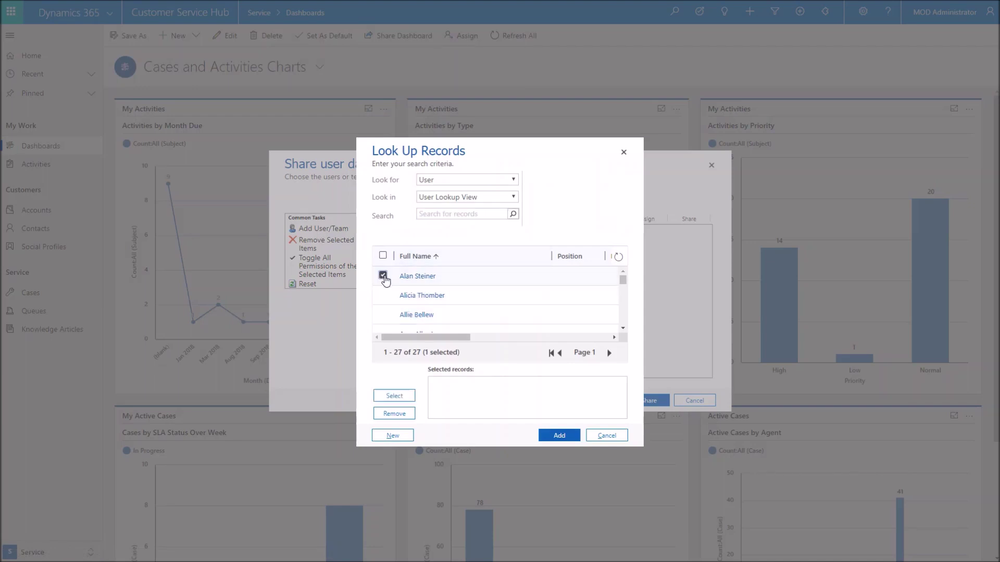
pyautogui.click(396, 397)
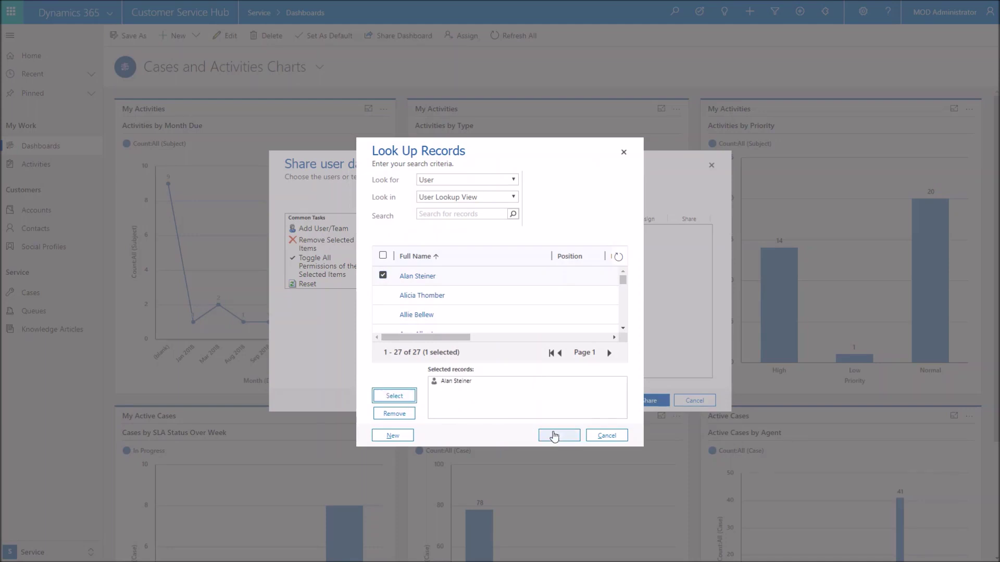
pyautogui.click(560, 436)
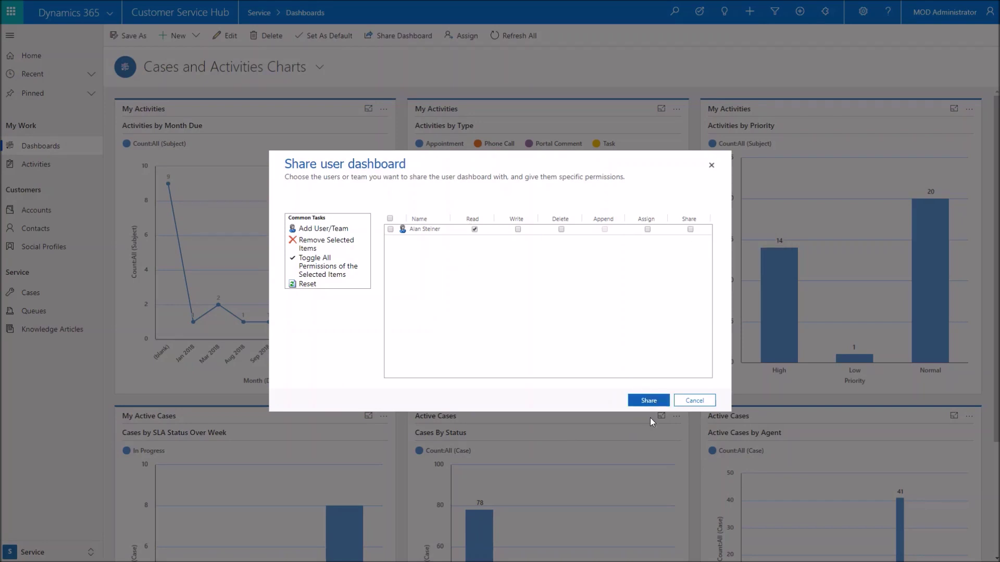
pyautogui.click(649, 402)
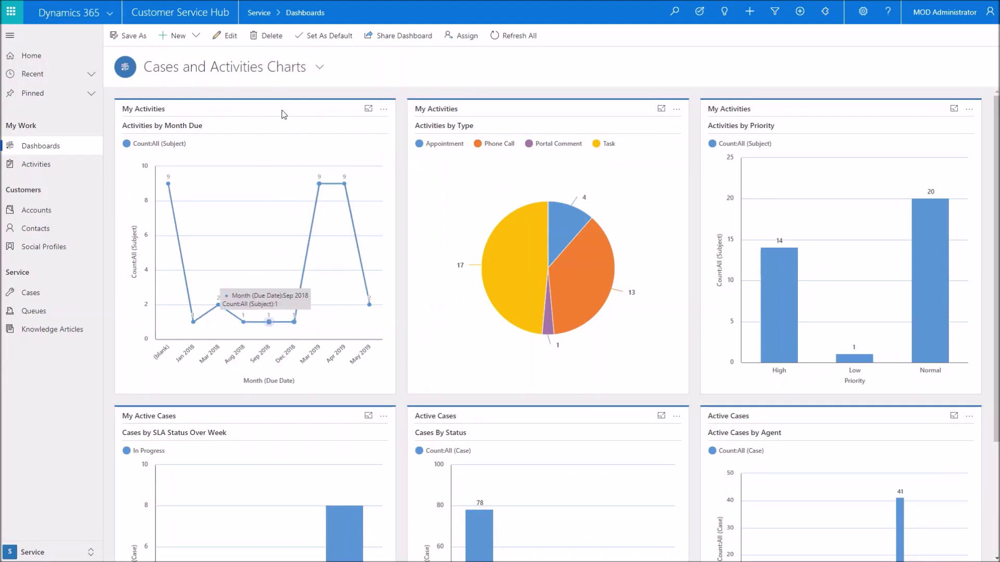
pyautogui.click(320, 68)
pyautogui.scroll(-3, 237, 156)
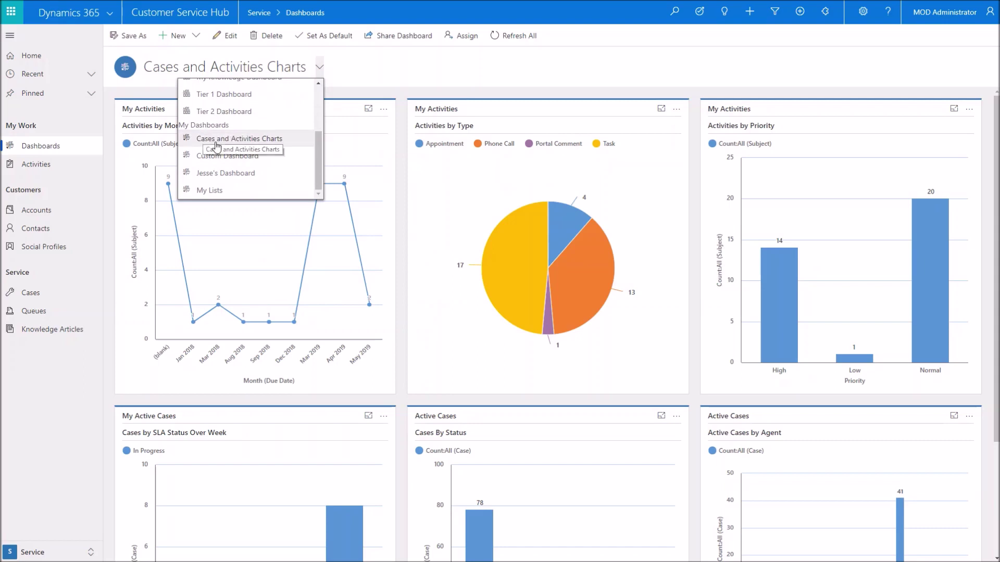
pyautogui.click(401, 200)
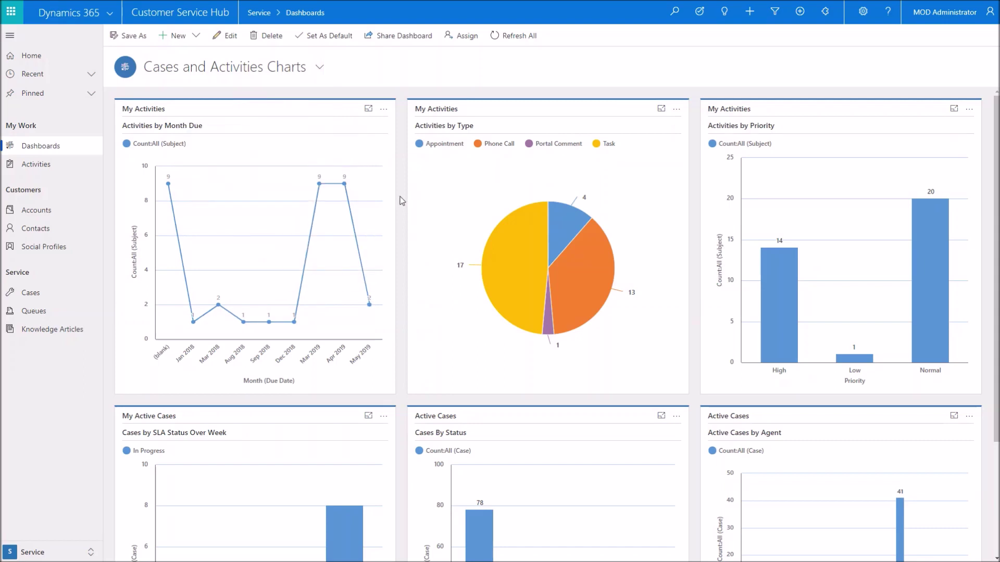